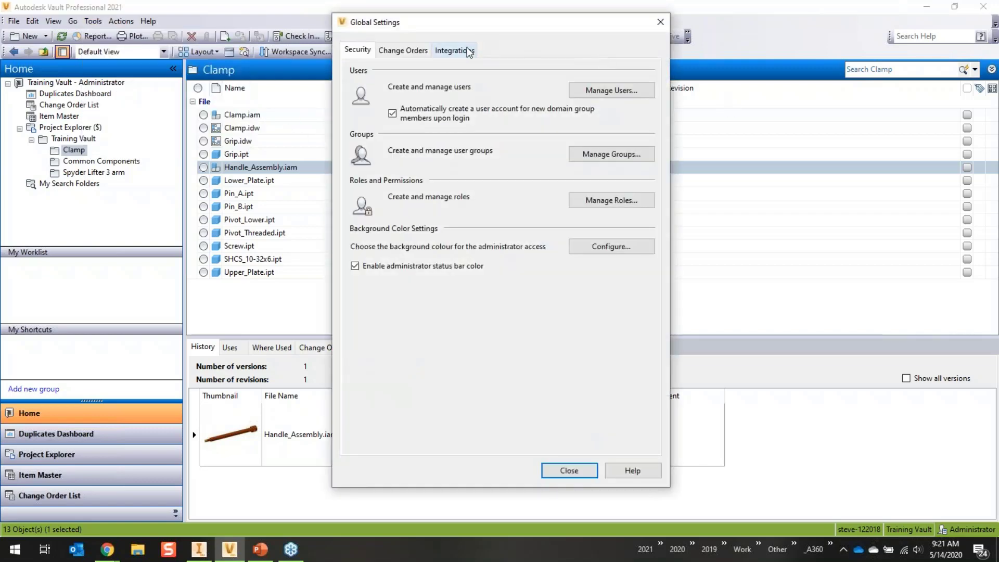
# - Switch the Global Settings dialog to its Integrations options
pyautogui.click(468, 51)
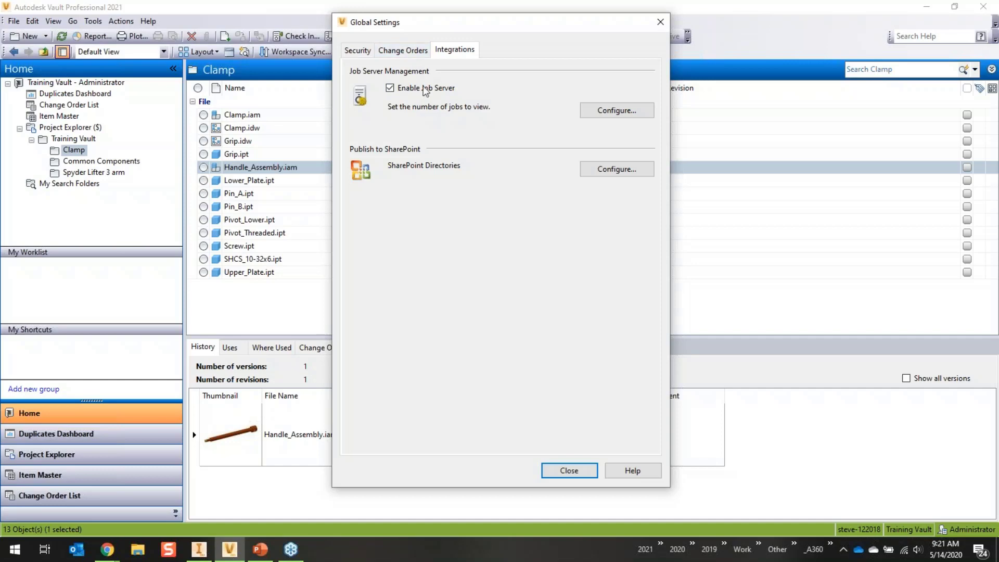
# - Close Global Settings with Enable Job Server left checked
pyautogui.click(567, 471)
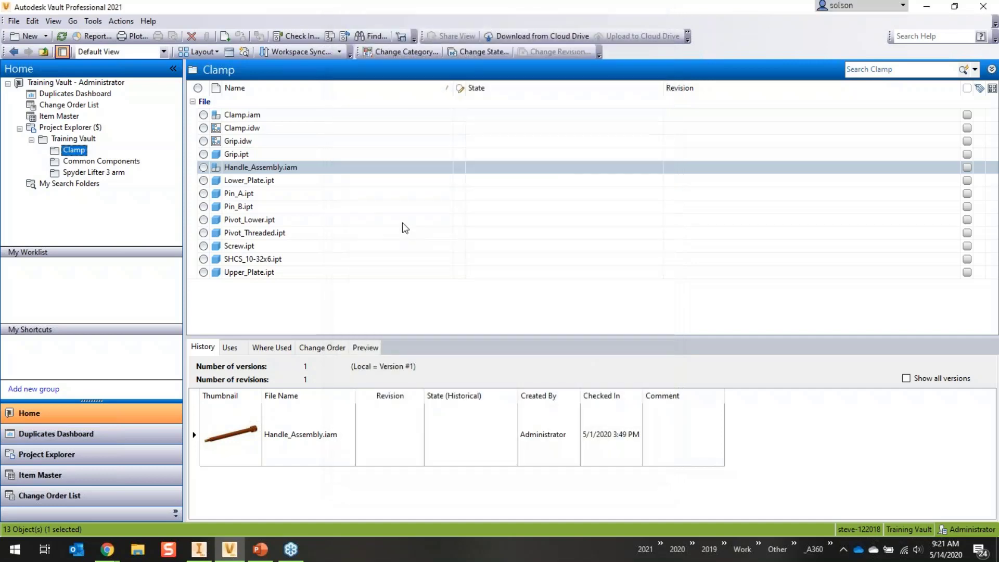
# - From Vault Settings' Collaborate options, configure Project Sync cloud drive mappings and start a new one
pyautogui.click(93, 21)
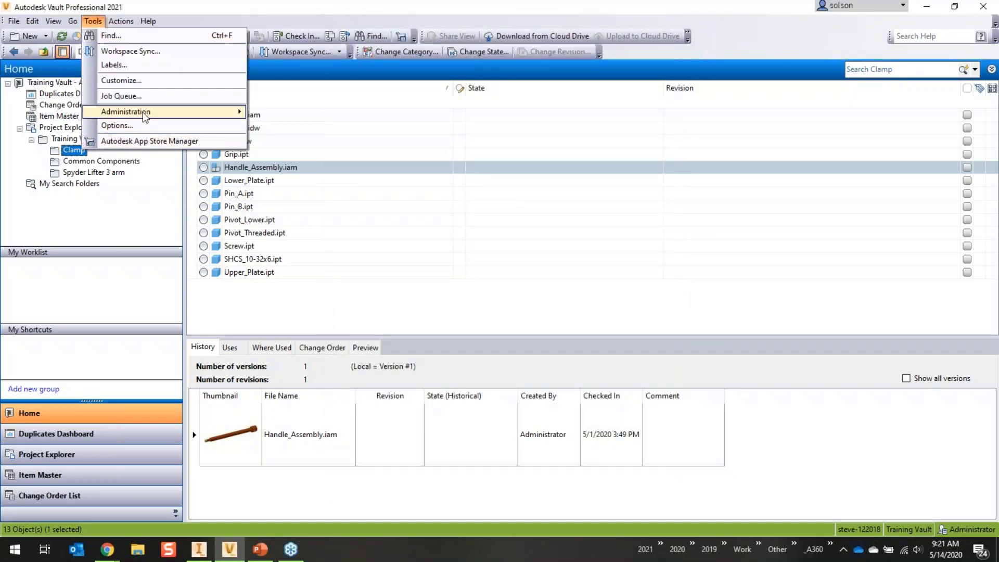
pyautogui.moveTo(143, 111)
pyautogui.click(315, 113)
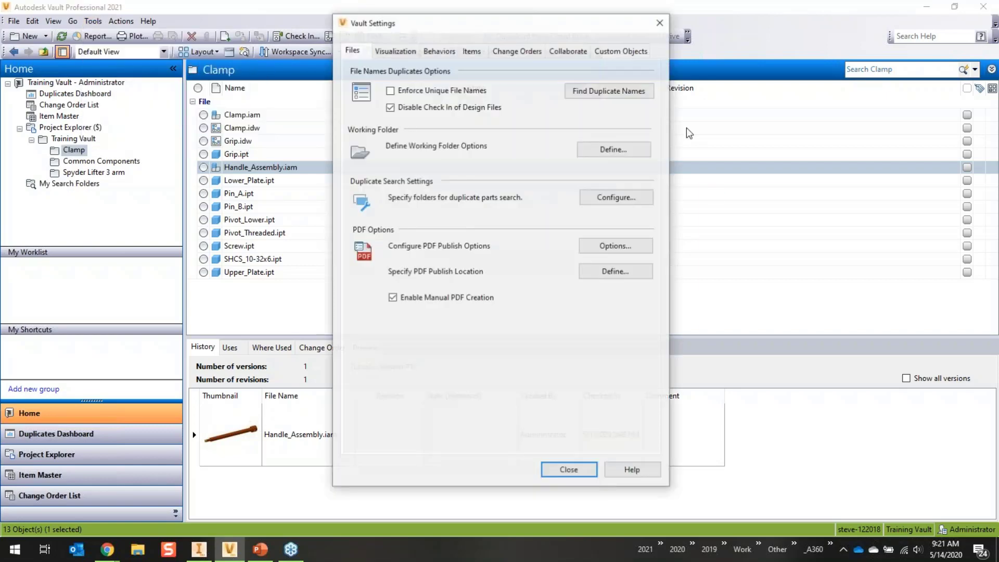
pyautogui.click(581, 52)
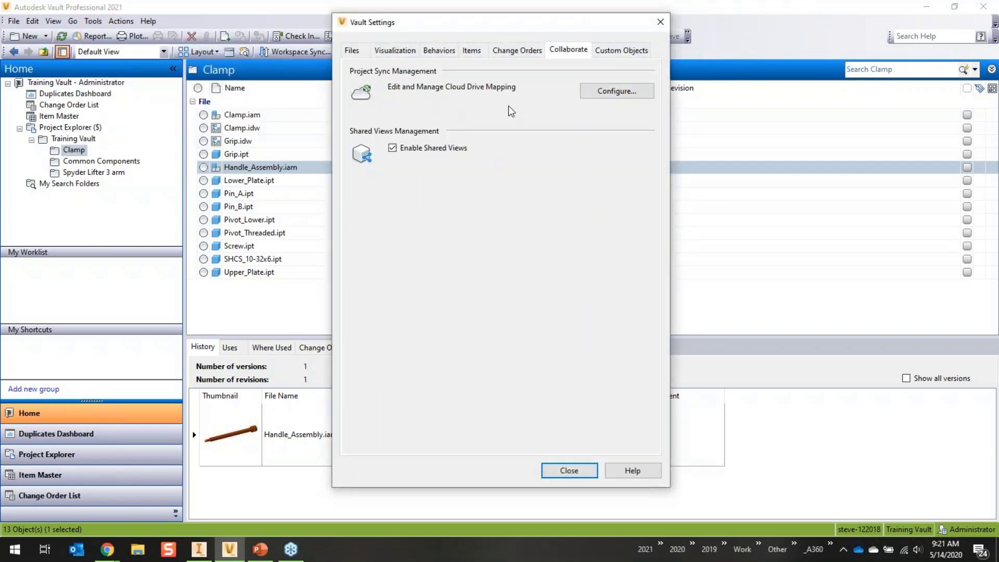
pyautogui.click(608, 90)
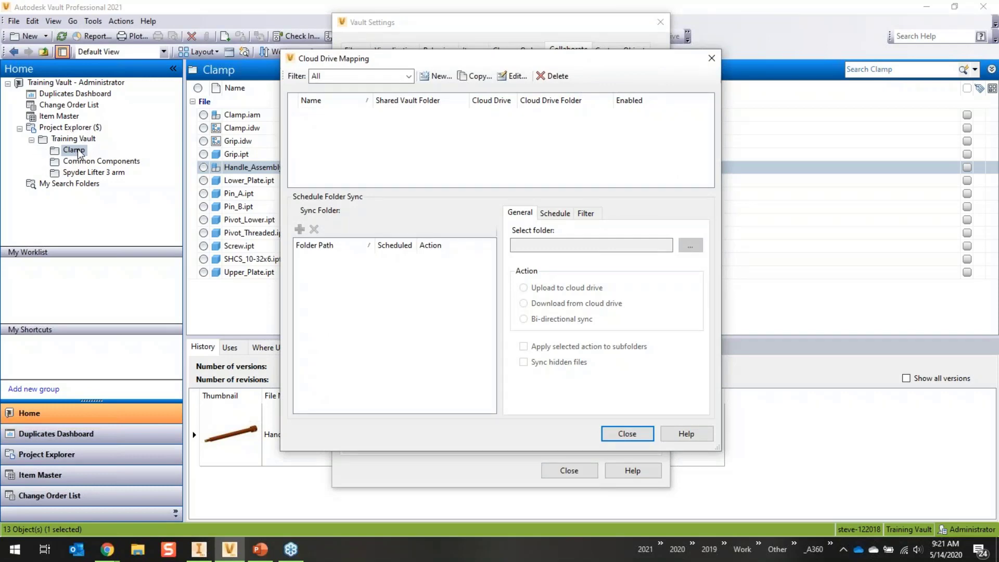
pyautogui.click(436, 76)
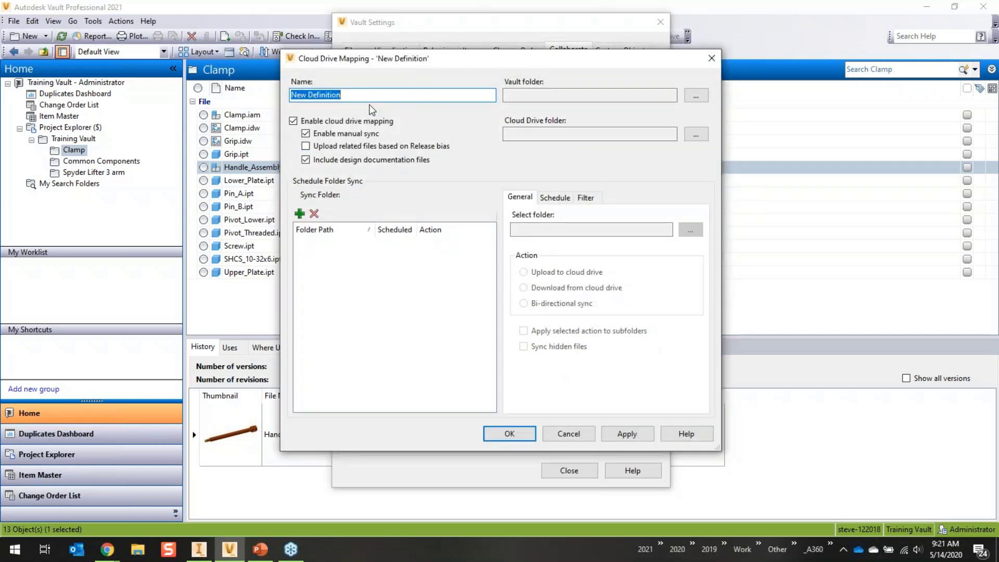
# - Name the mapping 'Clamp' and link it to vault folder $/Training Vault/Clamp
pyautogui.write('Clamp')
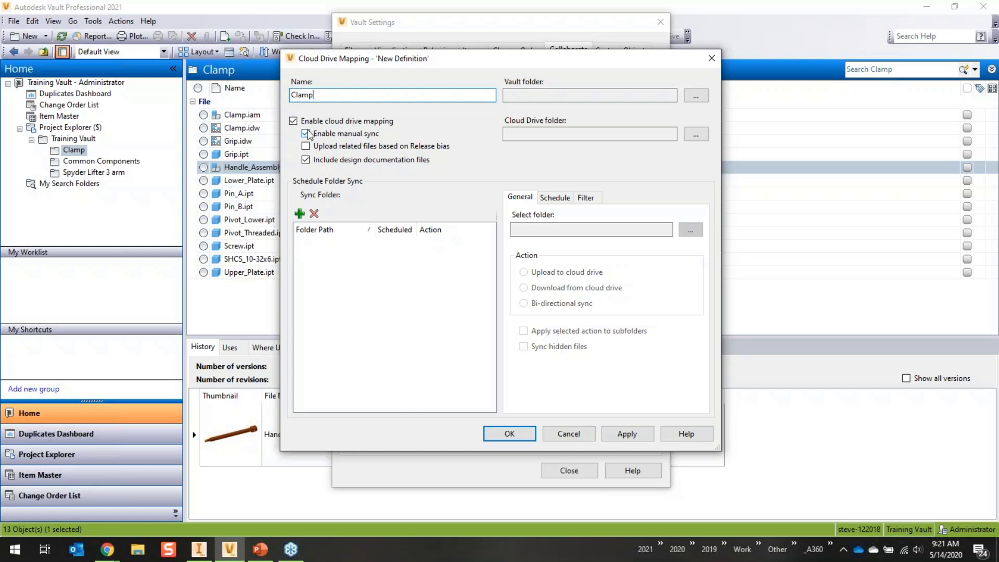
pyautogui.click(697, 96)
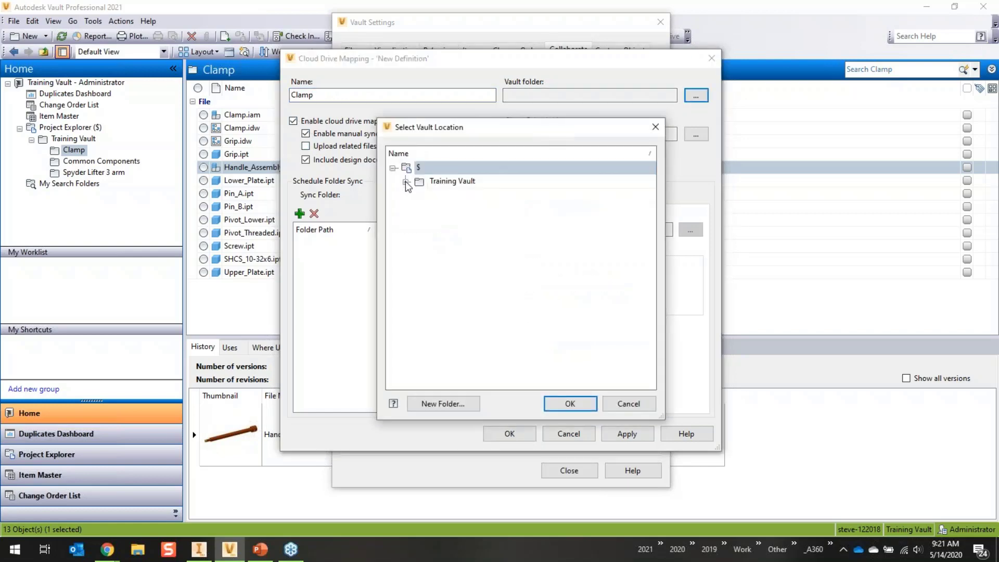
pyautogui.click(406, 182)
pyautogui.click(454, 195)
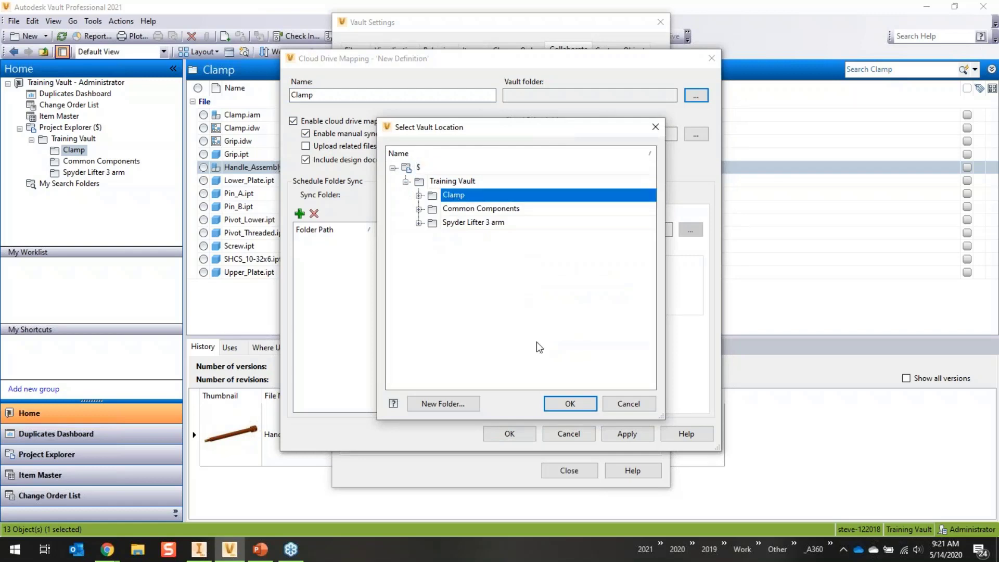
pyautogui.click(567, 405)
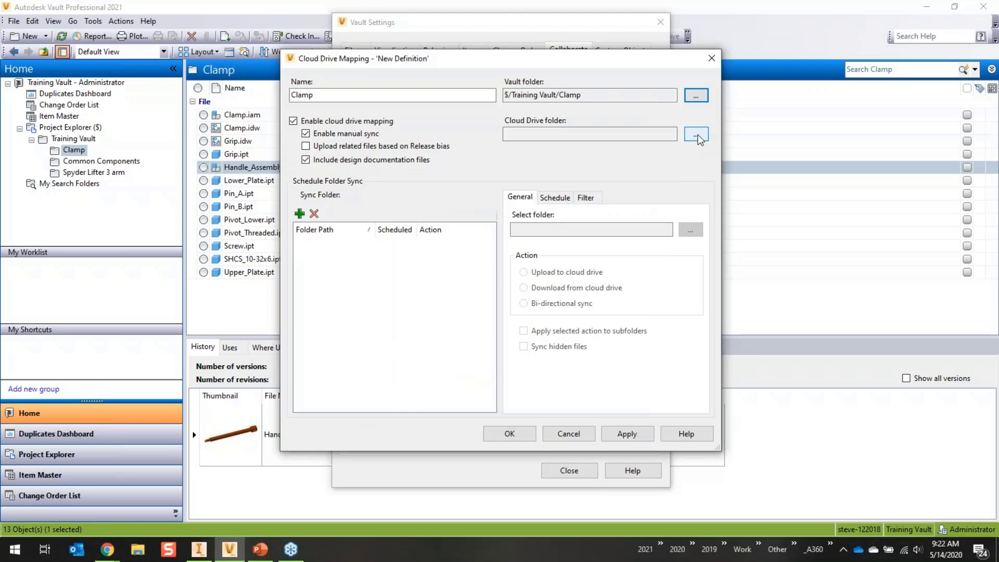
pyautogui.click(107, 558)
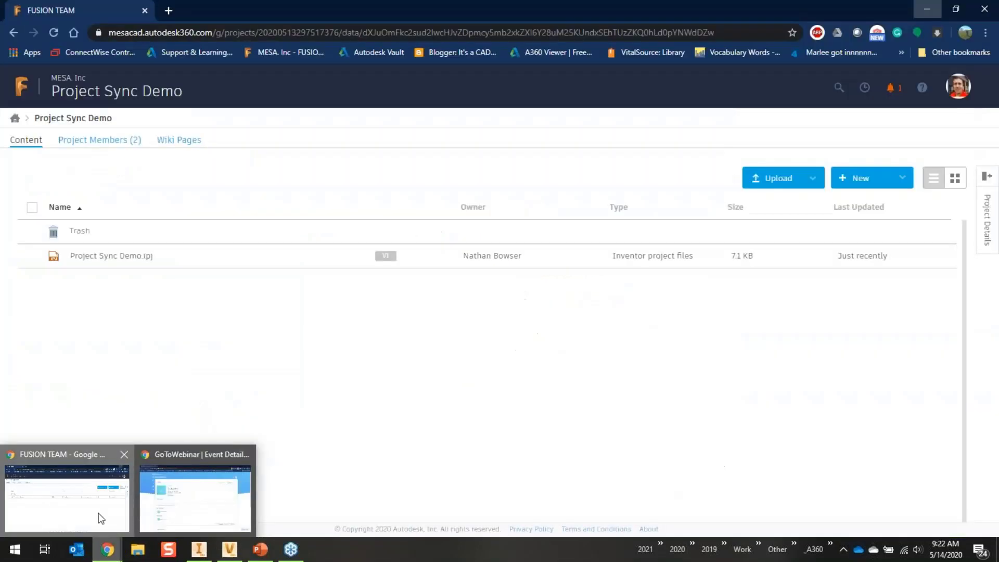
# - Create a 'Clamp' folder in Fusion Team's Project Sync Demo project, then return to Vault
pyautogui.click(111, 521)
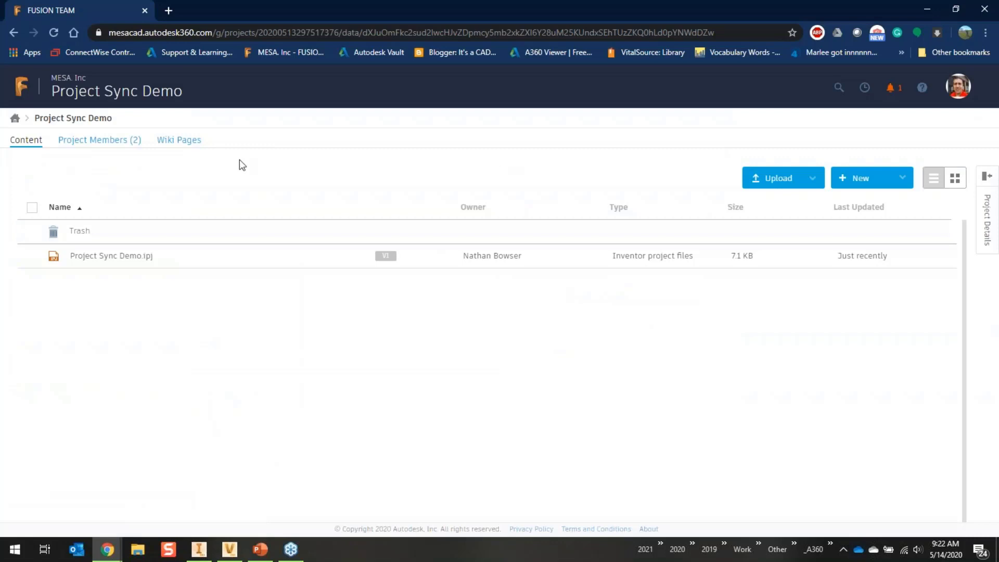
pyautogui.click(904, 180)
pyautogui.click(868, 200)
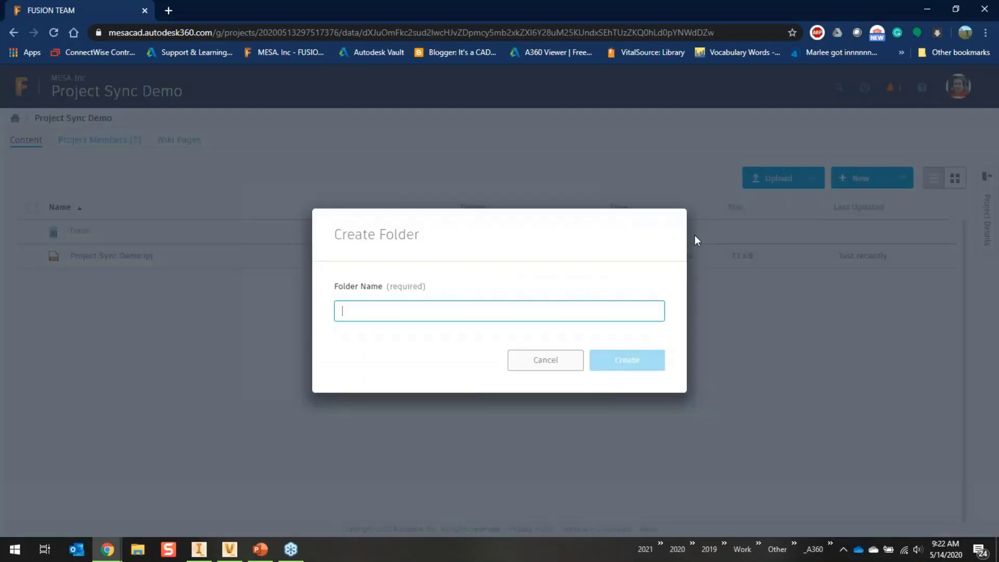
pyautogui.write('Clamp')
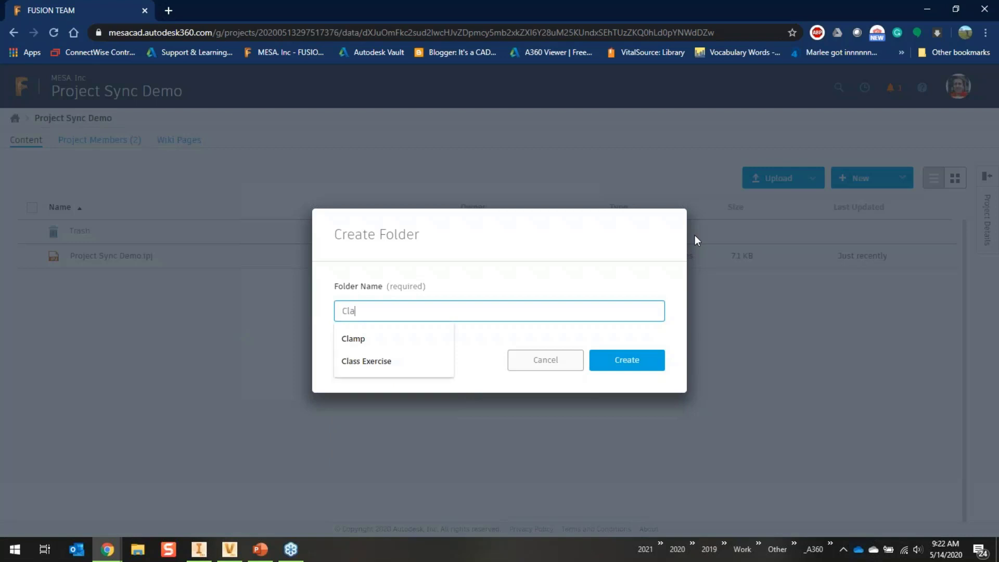
pyautogui.click(647, 359)
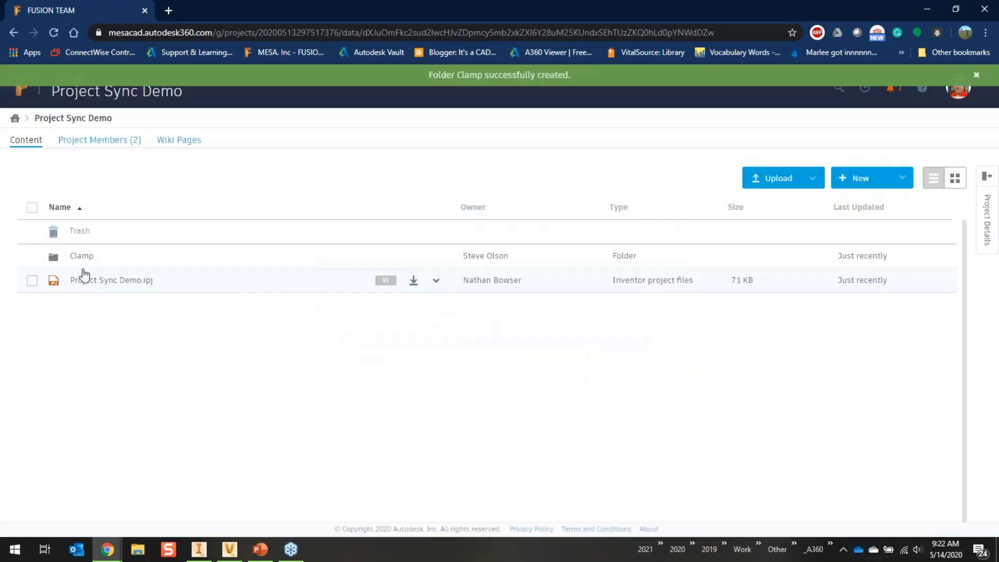
pyautogui.click(235, 558)
# - Set the mapping's cloud drive folder to Fusion 360 > MESA. Inc > Project Sync Demo > Clamp
pyautogui.click(697, 135)
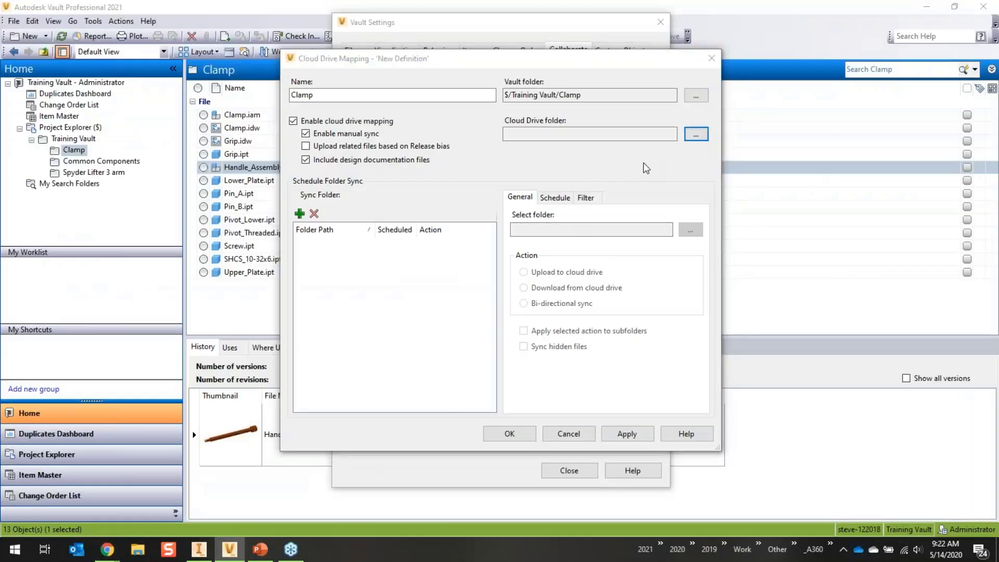
pyautogui.click(297, 81)
pyautogui.moveTo(341, 83); pyautogui.dragTo(312, 108)
pyautogui.click(311, 104)
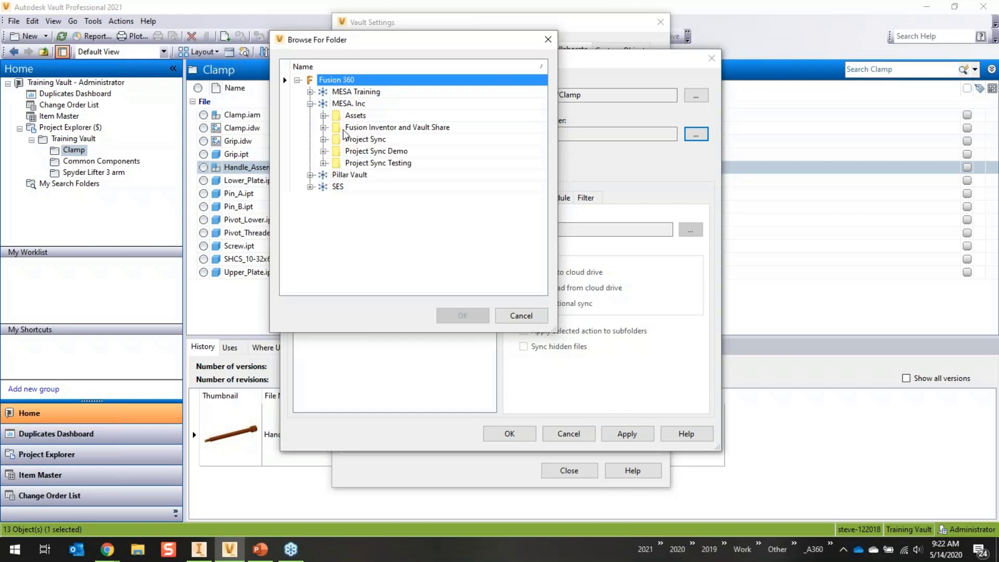
pyautogui.click(322, 151)
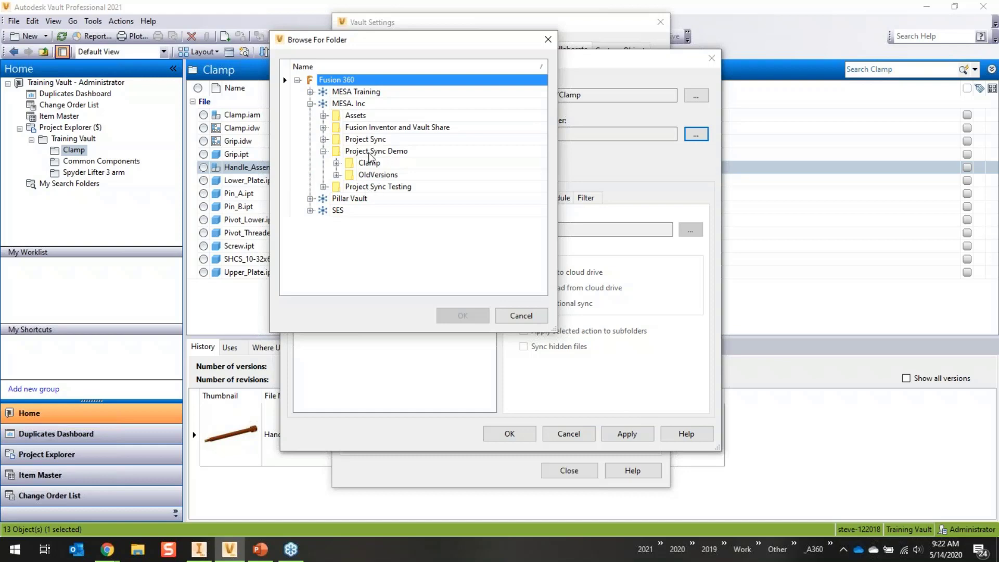
pyautogui.click(368, 165)
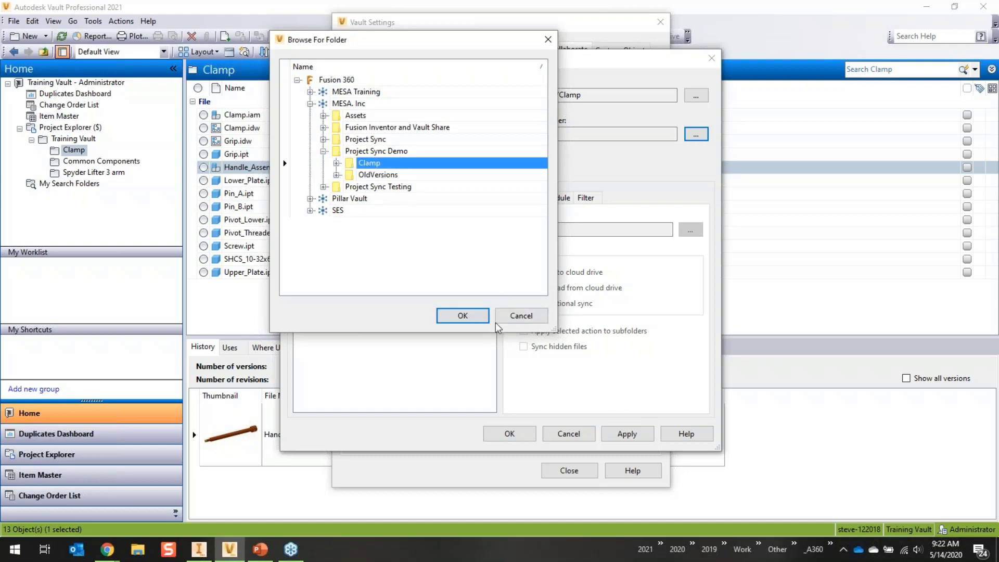
pyautogui.press('Return')
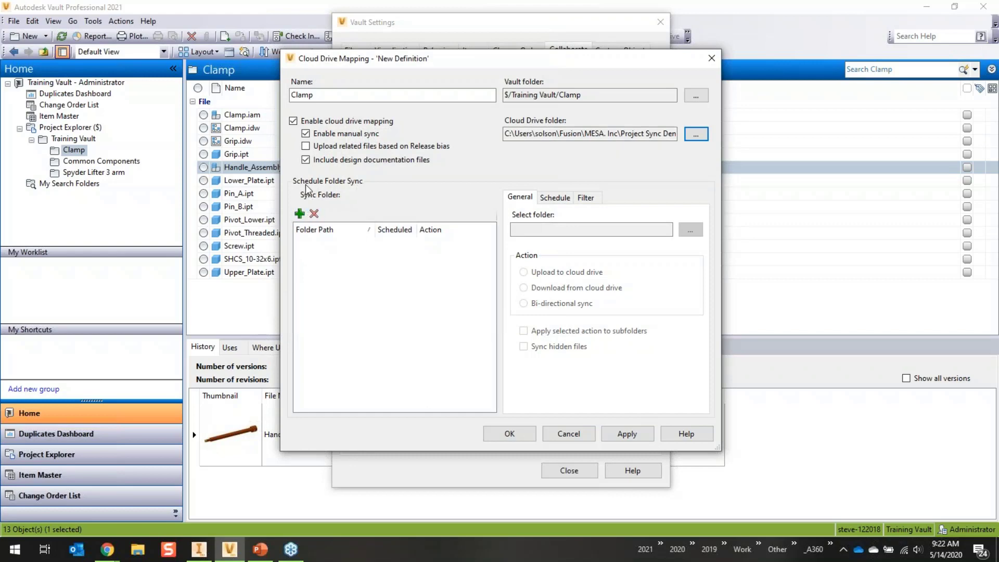
pyautogui.click(300, 213)
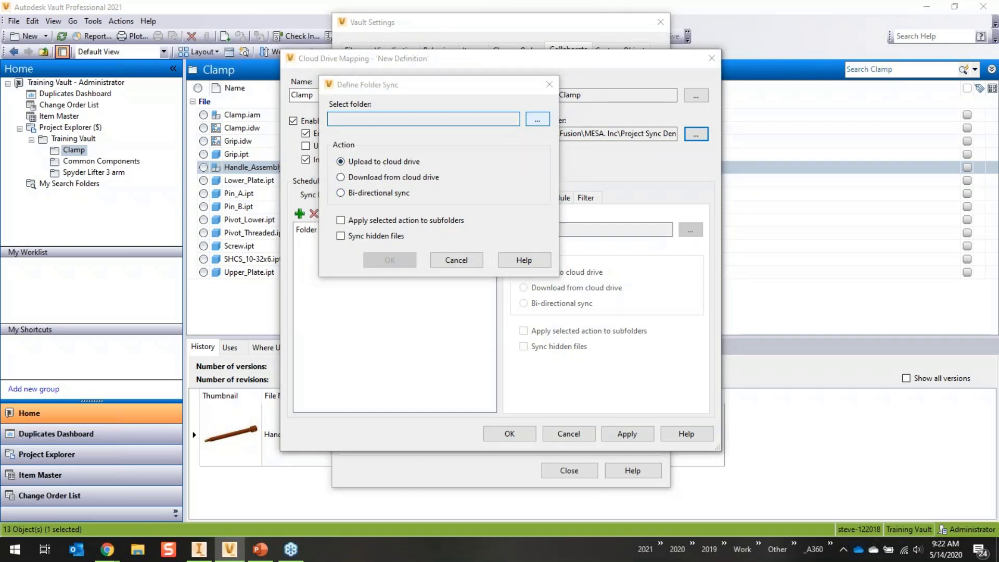
# - Sync $/Training Vault/Clamp bi-directionally, applying the action to its subfolders
pyautogui.click(537, 119)
pyautogui.click(344, 106)
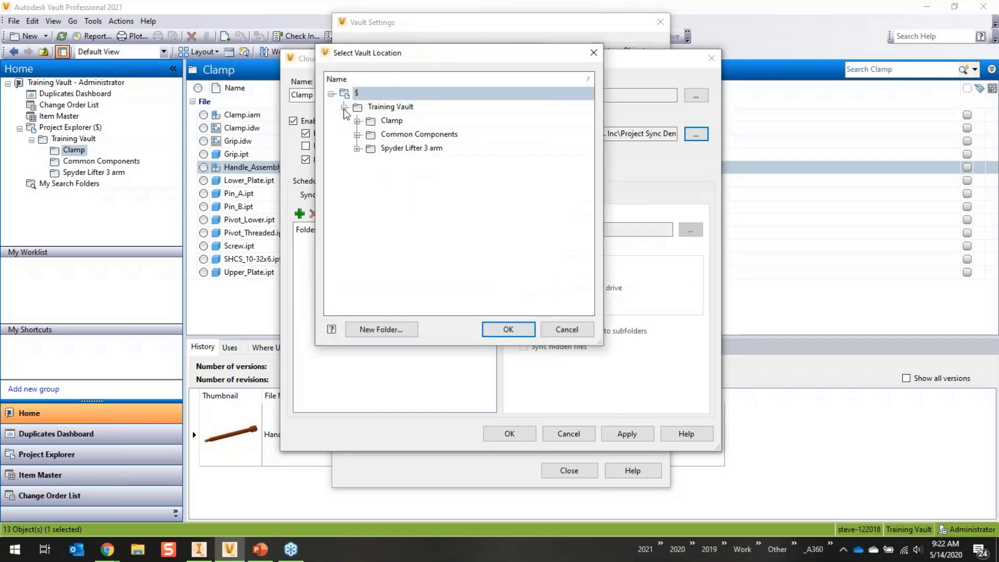
pyautogui.click(392, 121)
pyautogui.click(508, 328)
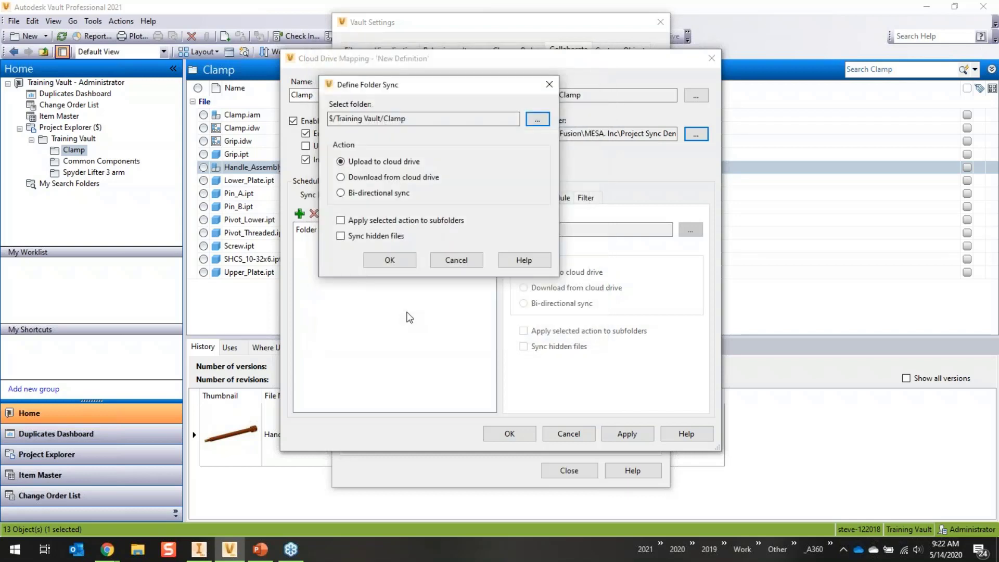
pyautogui.click(341, 192)
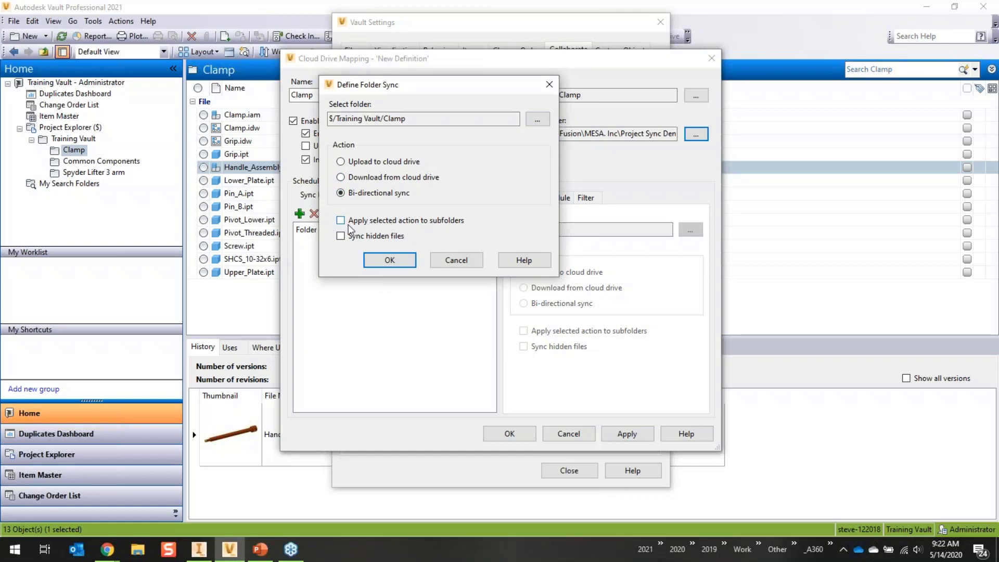
pyautogui.click(341, 221)
# - Add the Clamp sync folder, schedule syncing every 8 hours, and save the mapping
pyautogui.click(390, 261)
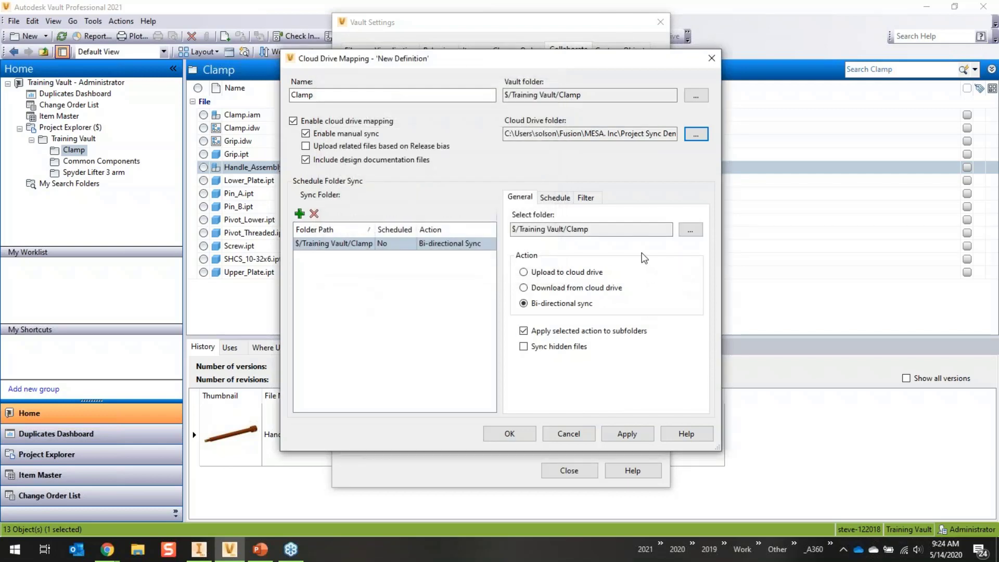
pyautogui.click(552, 199)
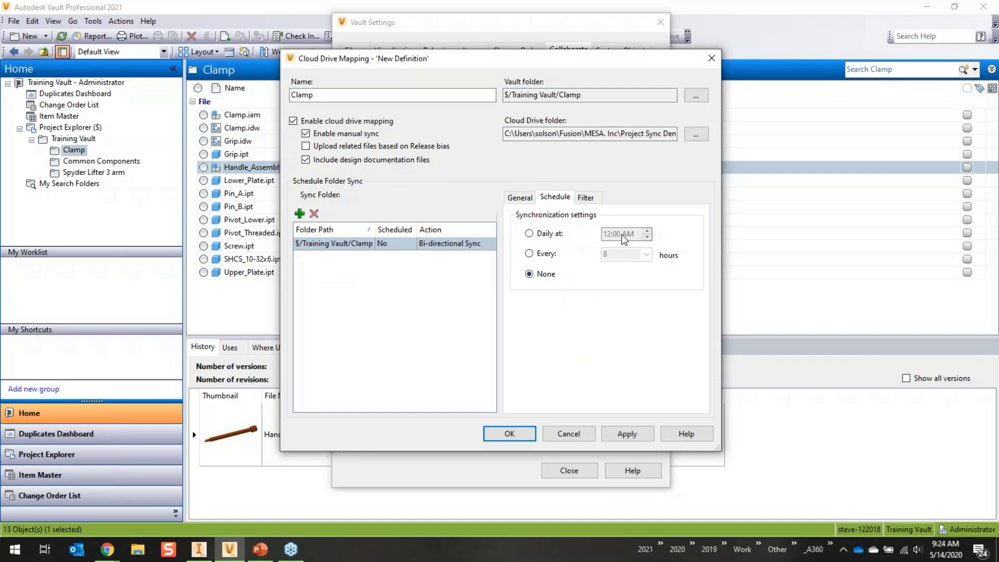
pyautogui.click(529, 254)
pyautogui.click(648, 255)
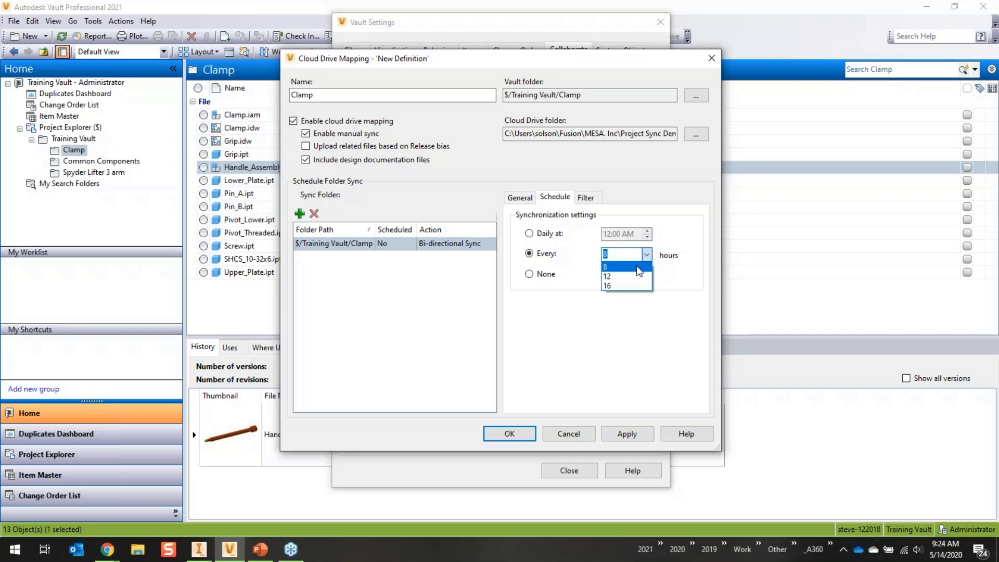
pyautogui.click(621, 319)
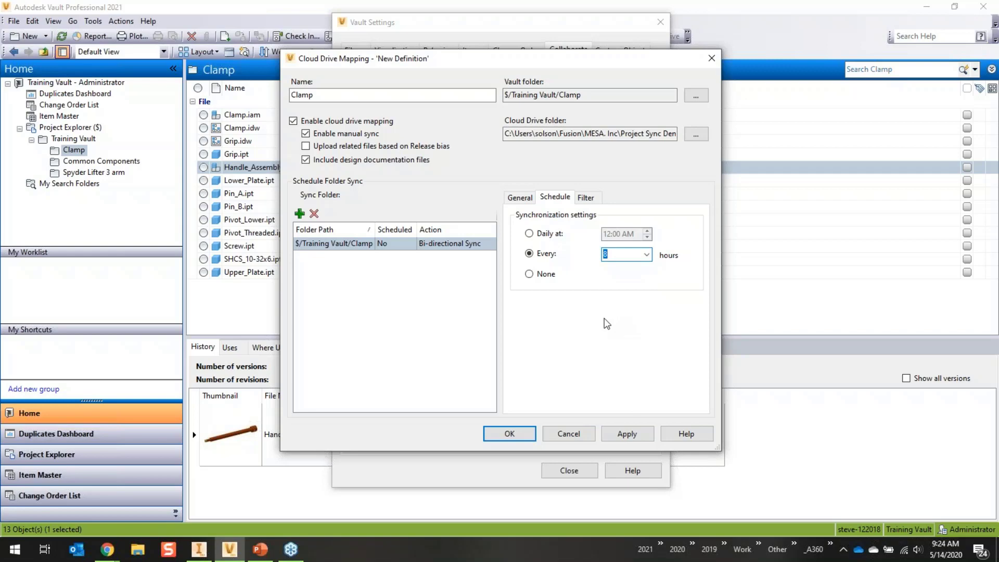
pyautogui.click(520, 434)
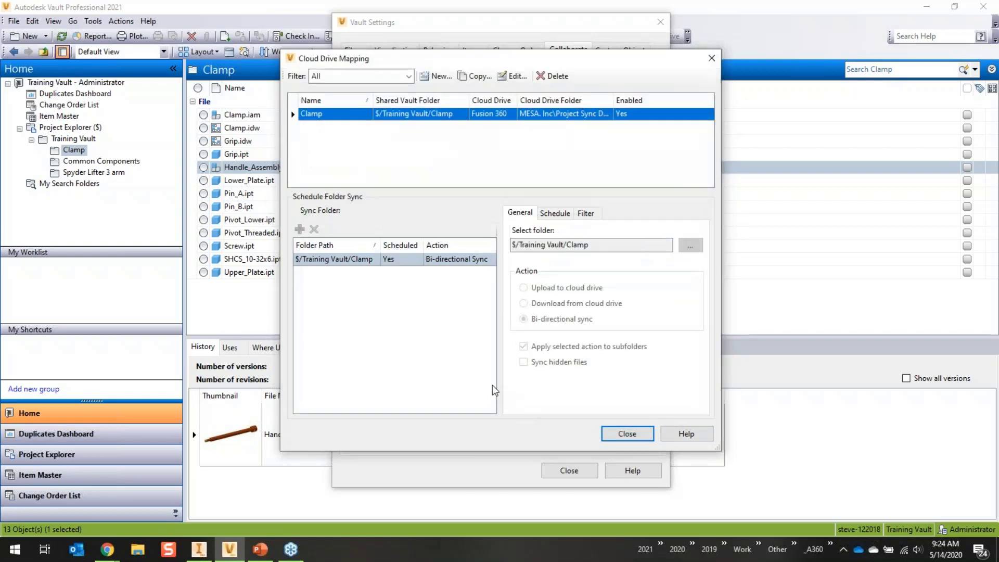
pyautogui.click(630, 433)
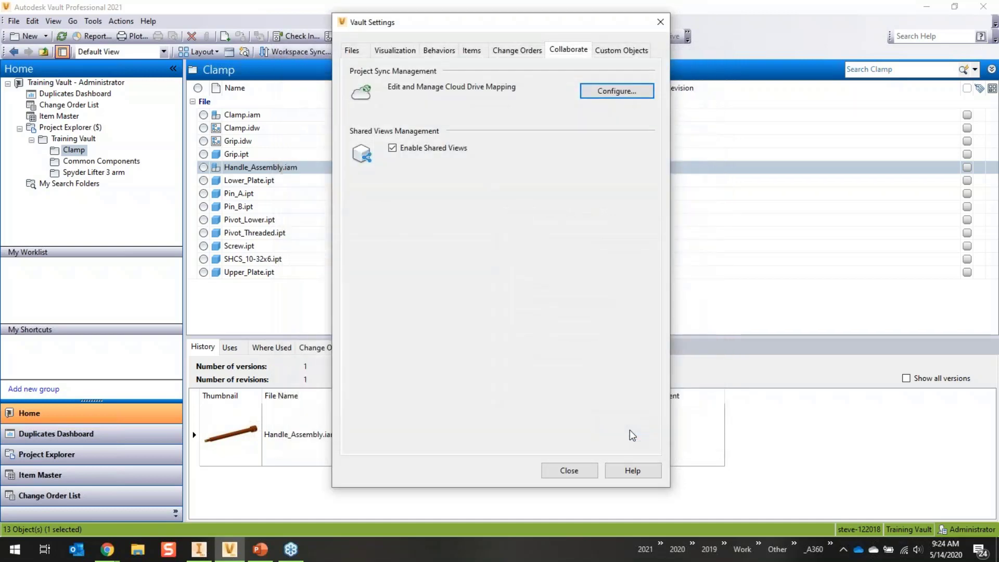
# - Pause and resume the Job Processor so the 13 Clamp files upload to Fusion 360
pyautogui.click(569, 471)
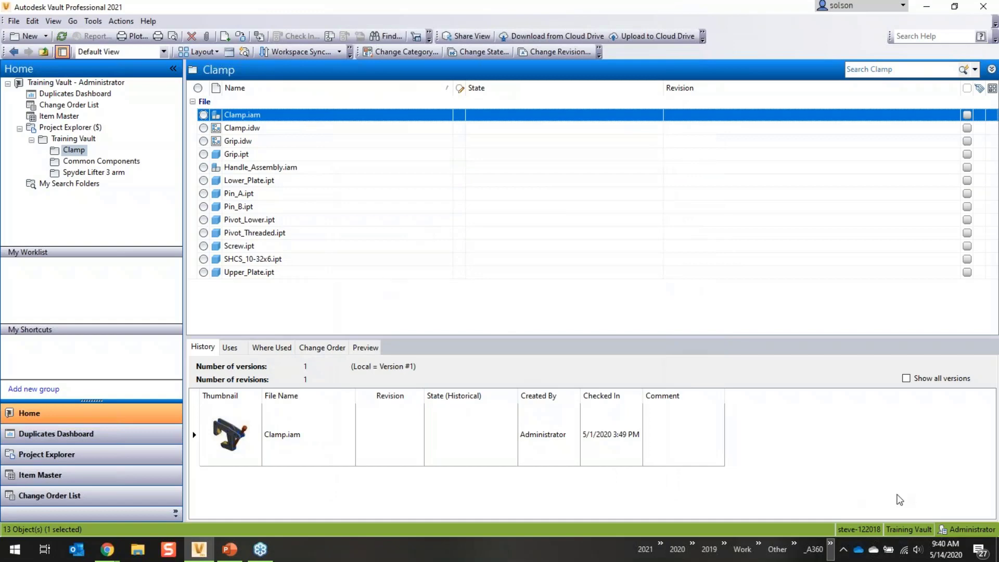
pyautogui.click(843, 550)
pyautogui.click(856, 474)
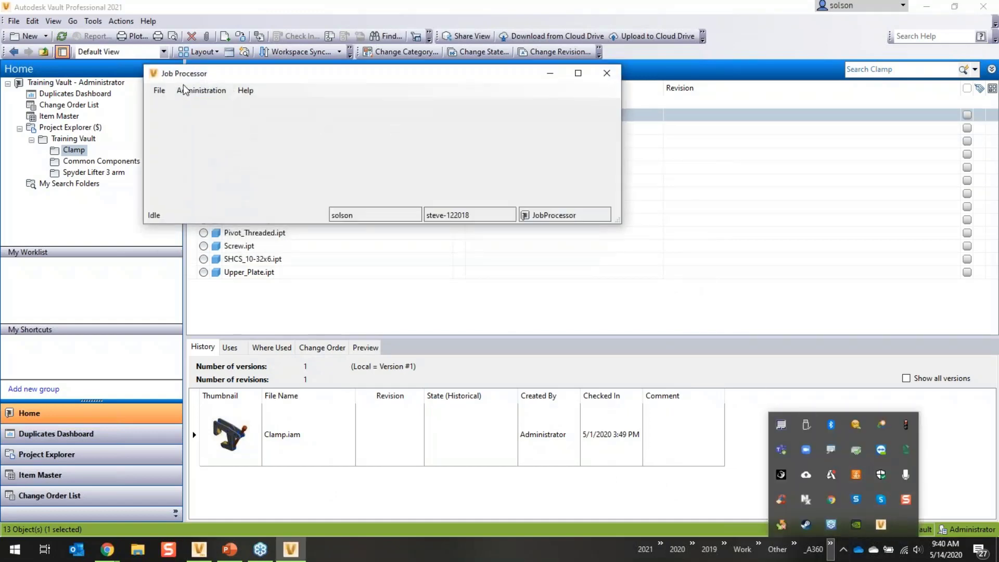
pyautogui.click(158, 91)
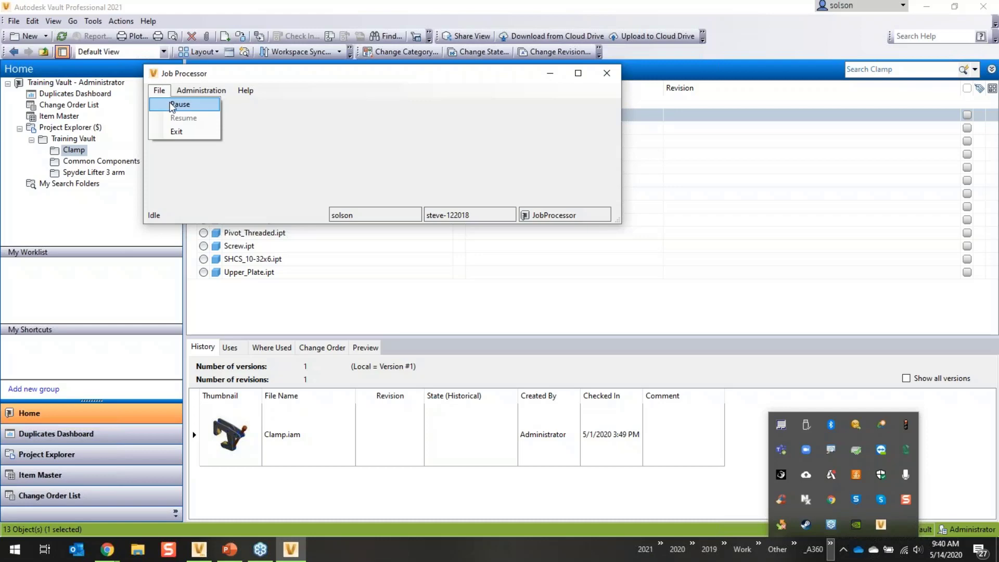
pyautogui.click(172, 107)
pyautogui.click(160, 90)
pyautogui.click(176, 119)
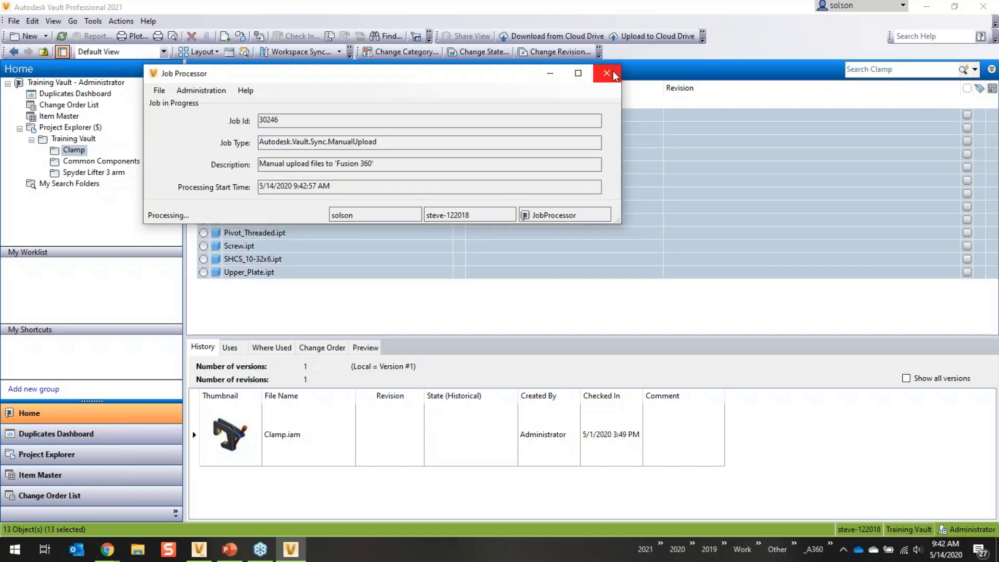
pyautogui.click(607, 72)
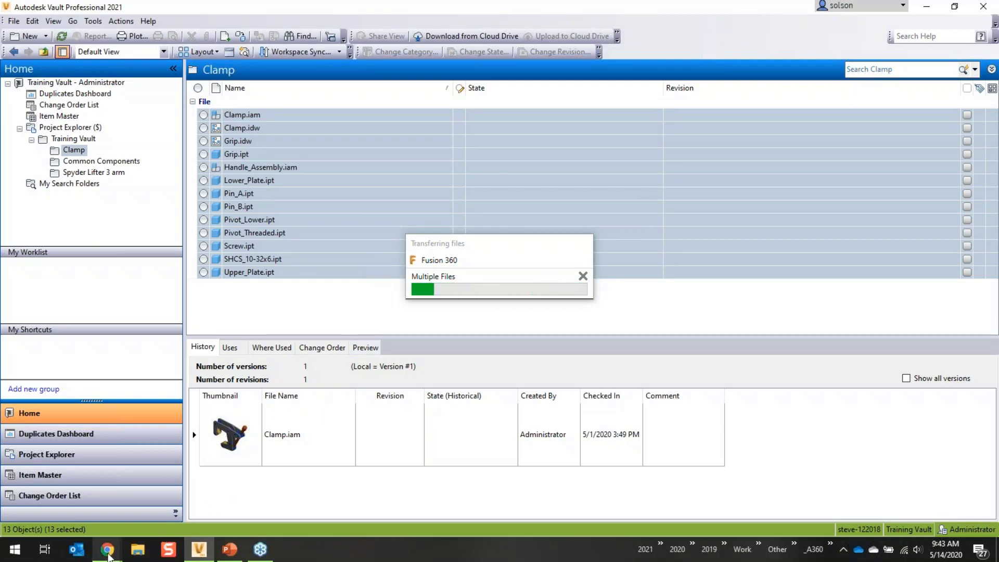
# - In Fusion Team, open the Clamp folder to view the synced Inventor files and Project Details
pyautogui.moveTo(108, 553)
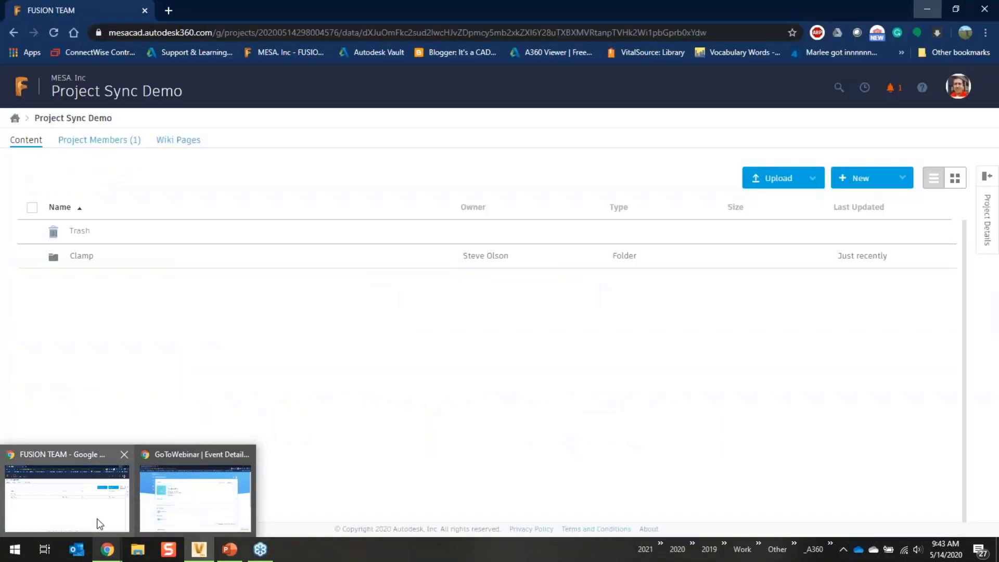
pyautogui.click(101, 527)
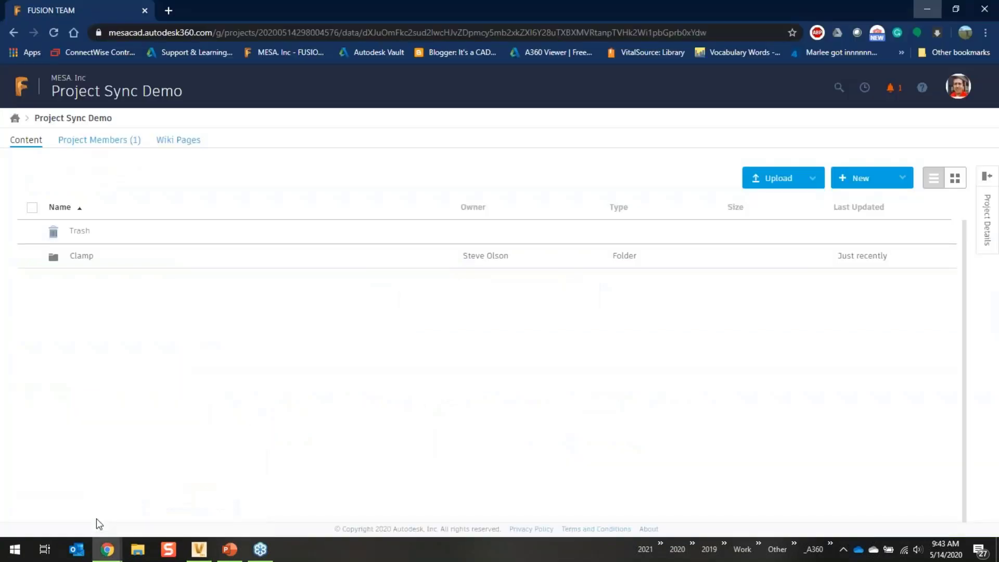
pyautogui.click(87, 261)
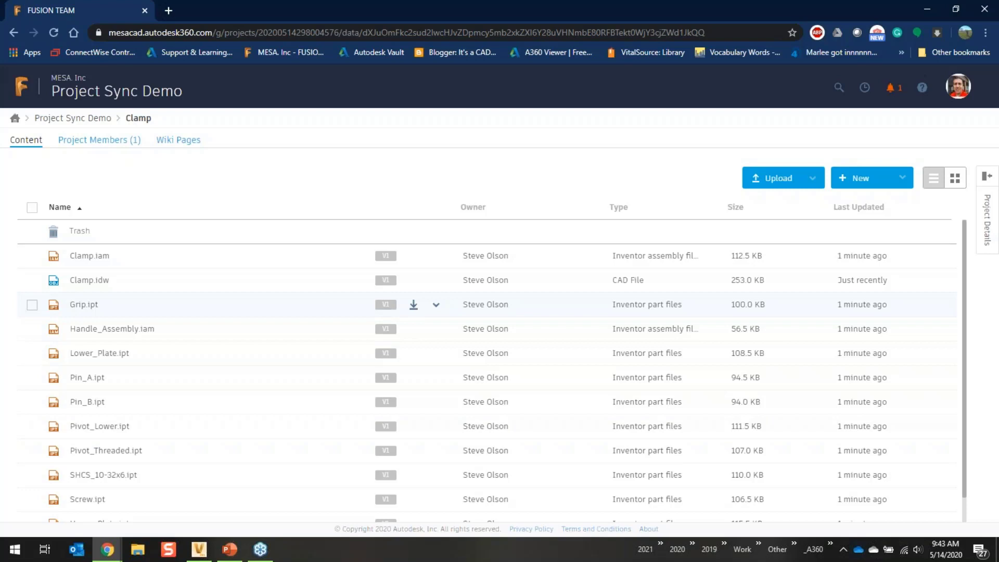
pyautogui.click(990, 209)
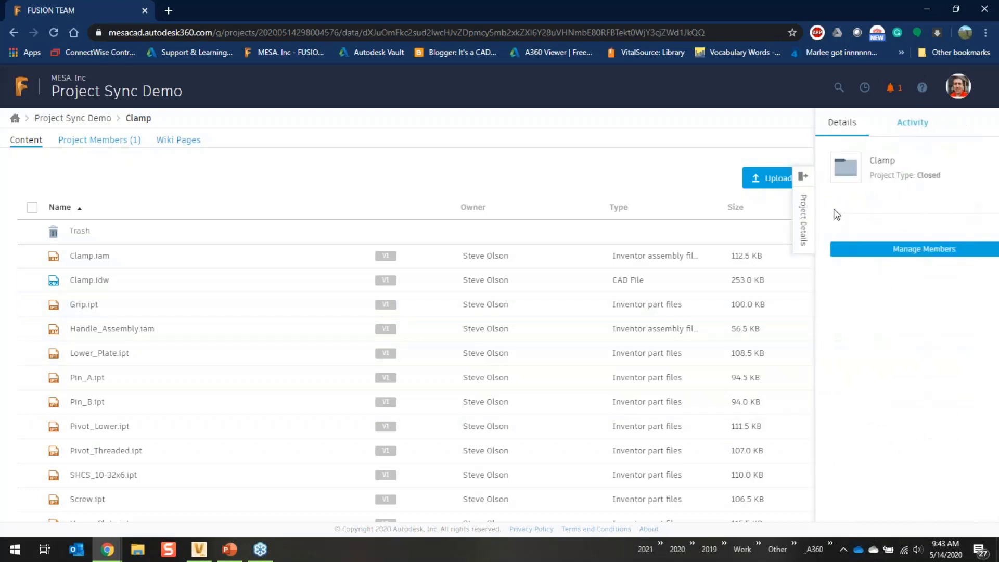
# - Invite a colleague by e-mail to Project Sync Demo with the Editor role
pyautogui.click(866, 248)
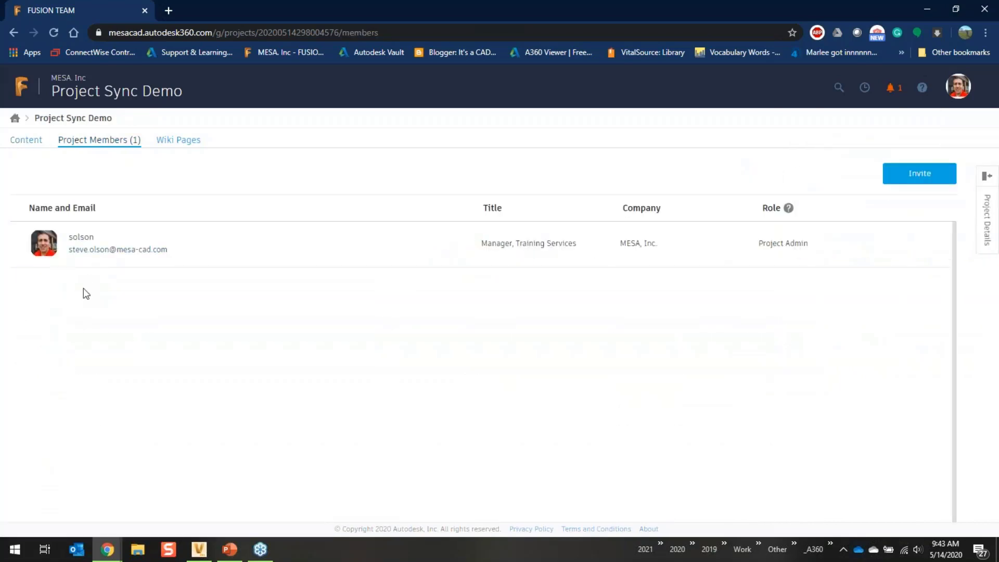
pyautogui.click(908, 180)
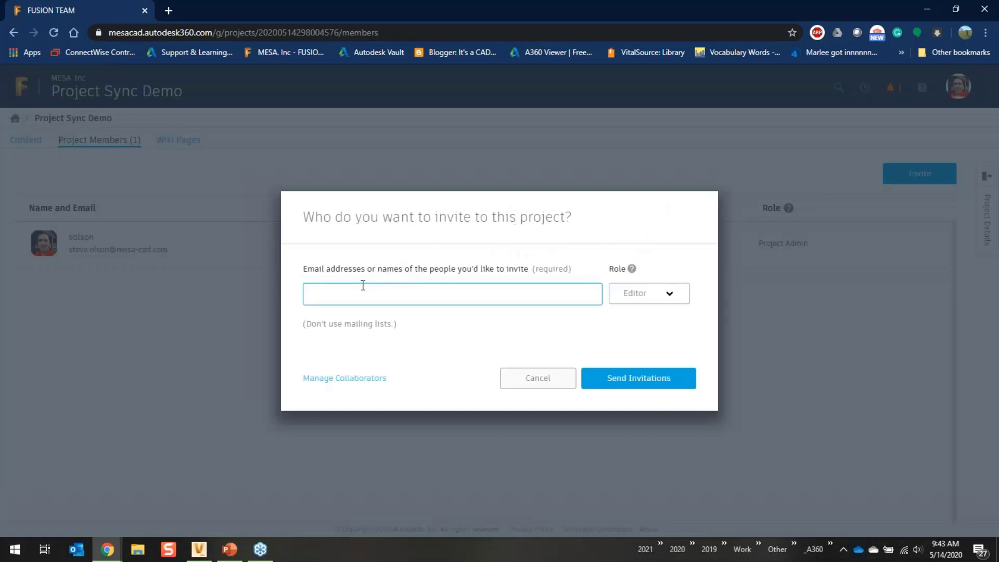
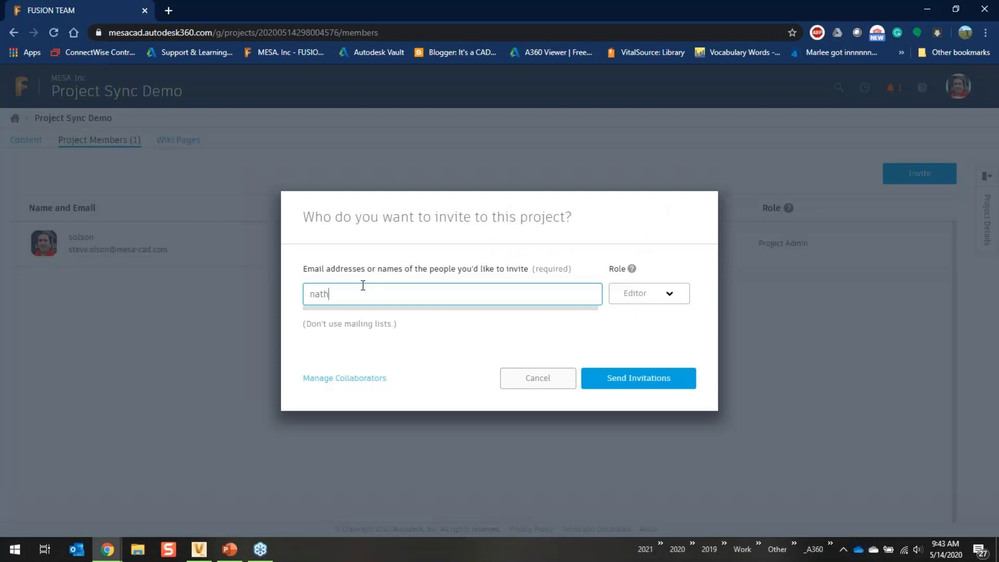
pyautogui.click(675, 295)
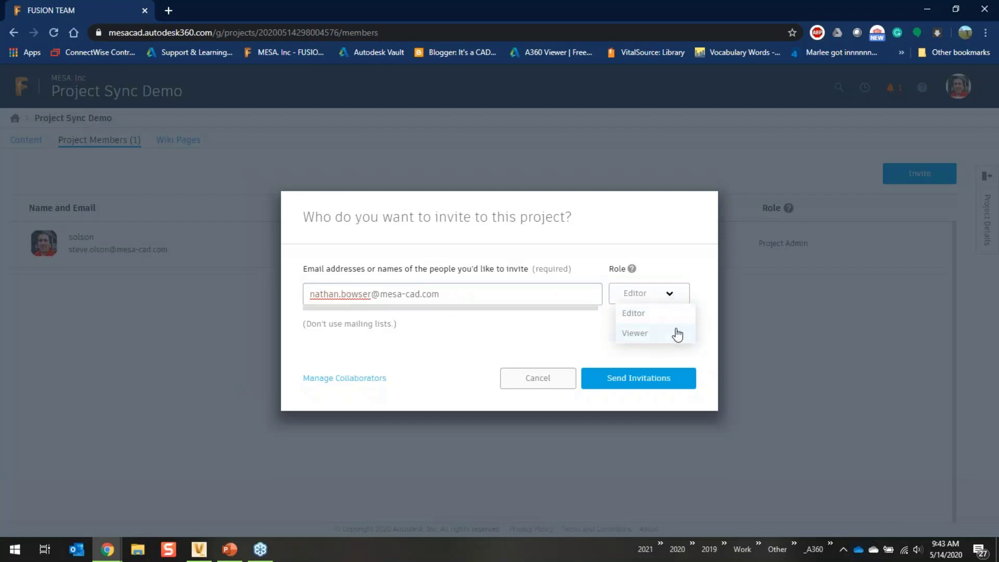
pyautogui.click(672, 314)
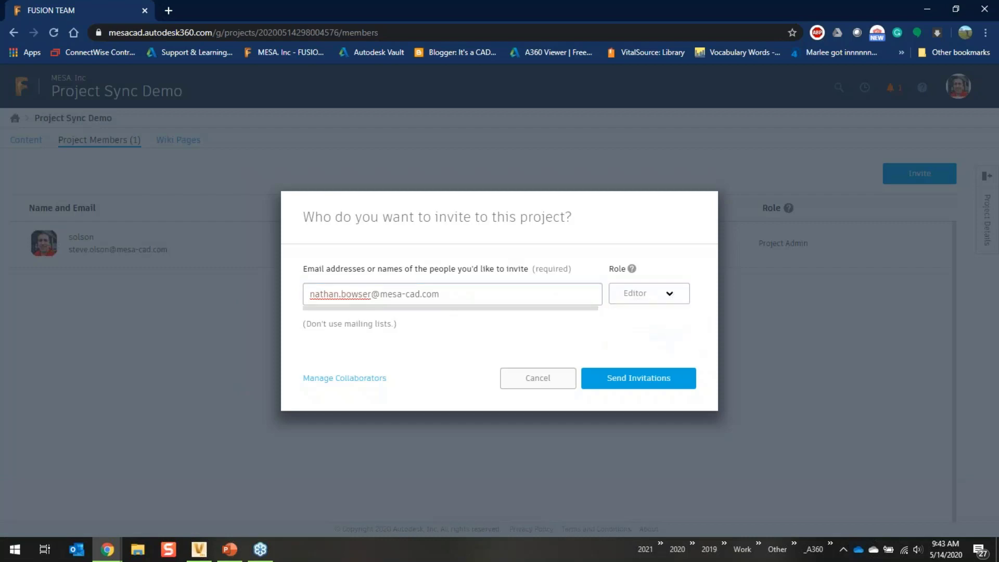
pyautogui.click(645, 378)
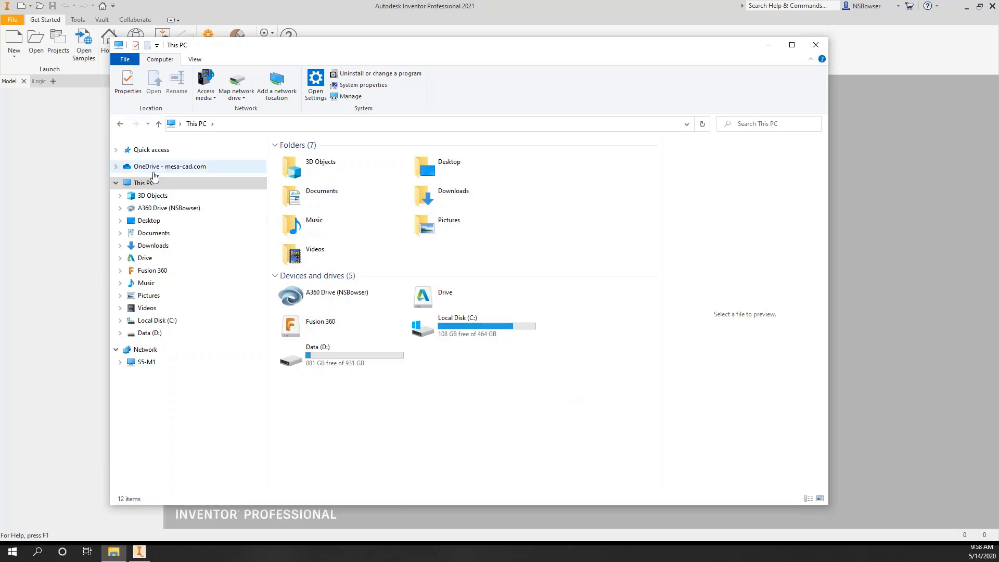
# - Browse Fusion 360 > MESA, Inc > Project Sync Demo > Clamp to review the synced files, then return to Inventor
pyautogui.click(329, 332)
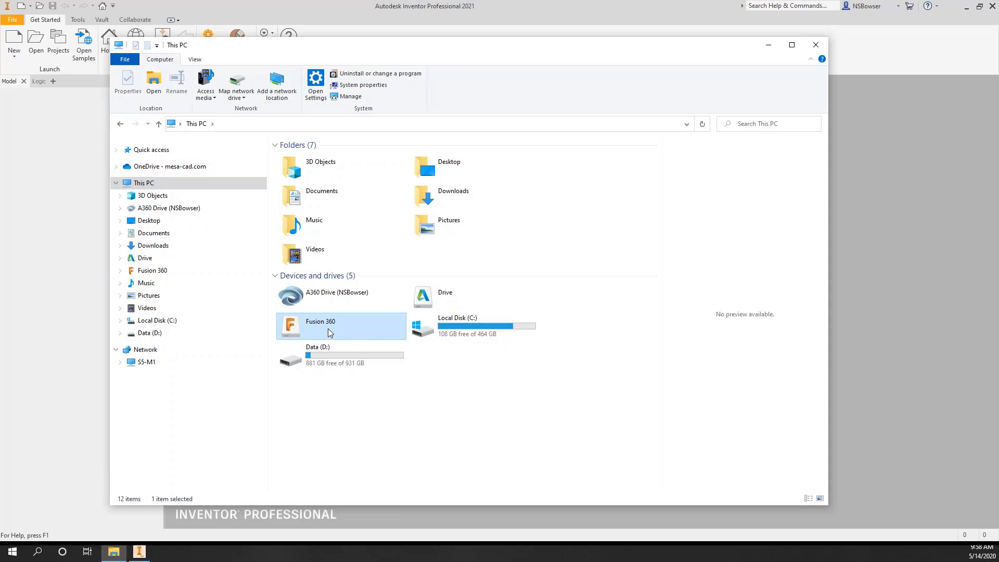
pyautogui.doubleClick(328, 329)
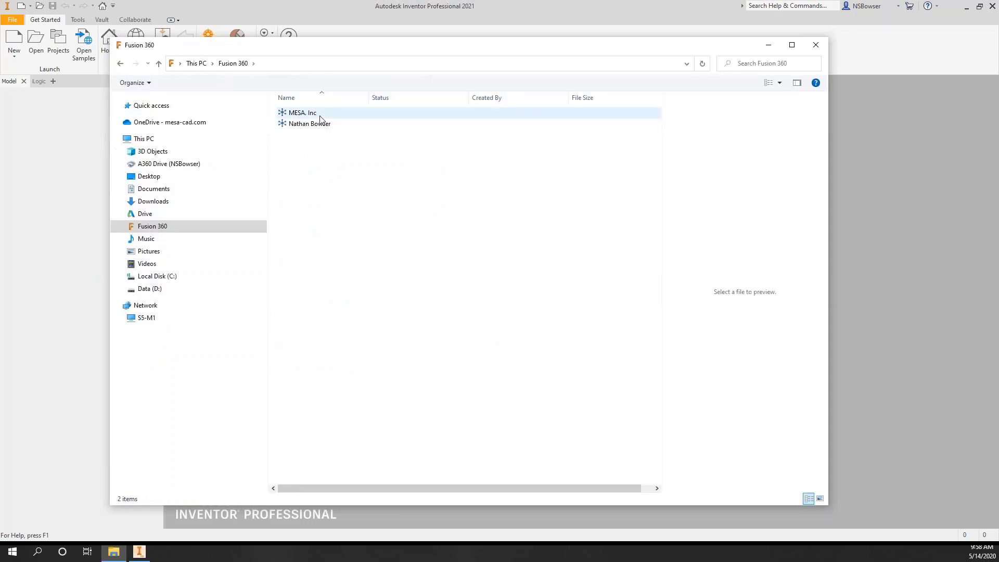
pyautogui.doubleClick(319, 116)
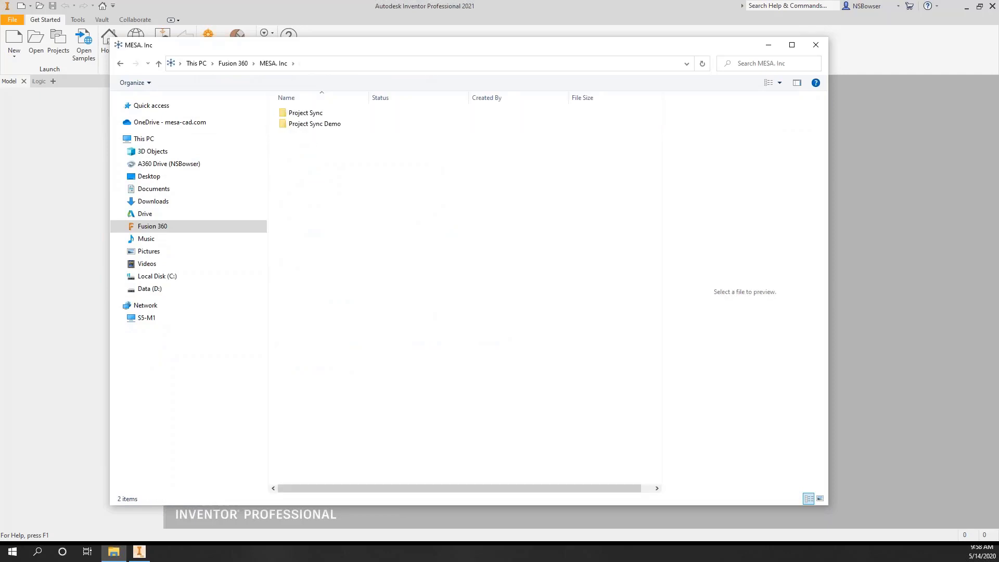
pyautogui.click(322, 125)
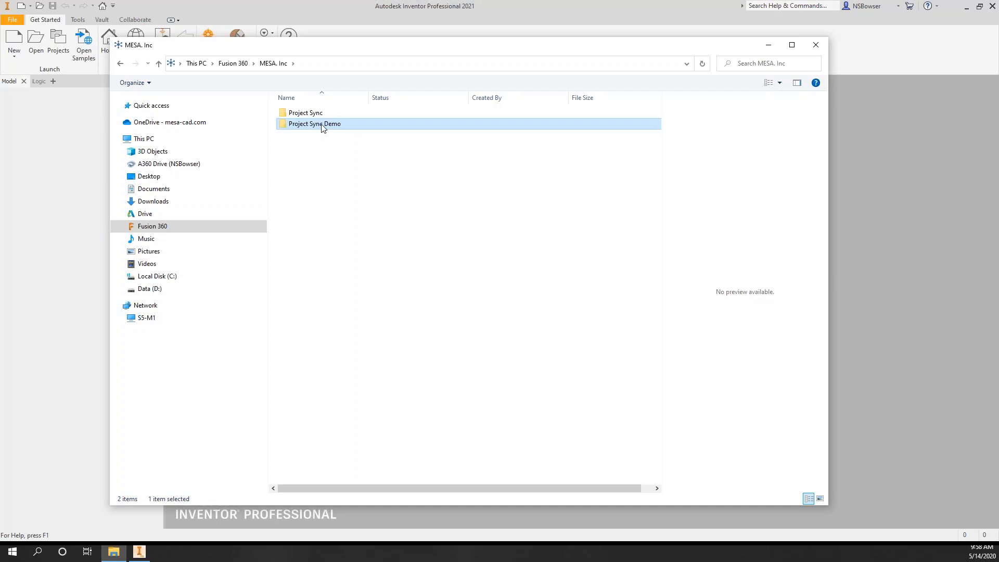
pyautogui.doubleClick(322, 125)
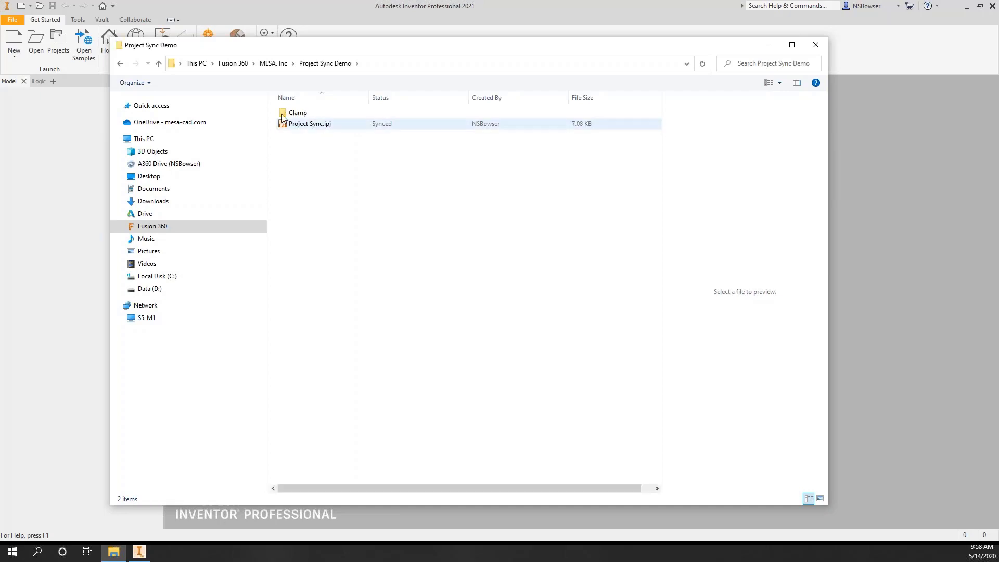
pyautogui.click(302, 116)
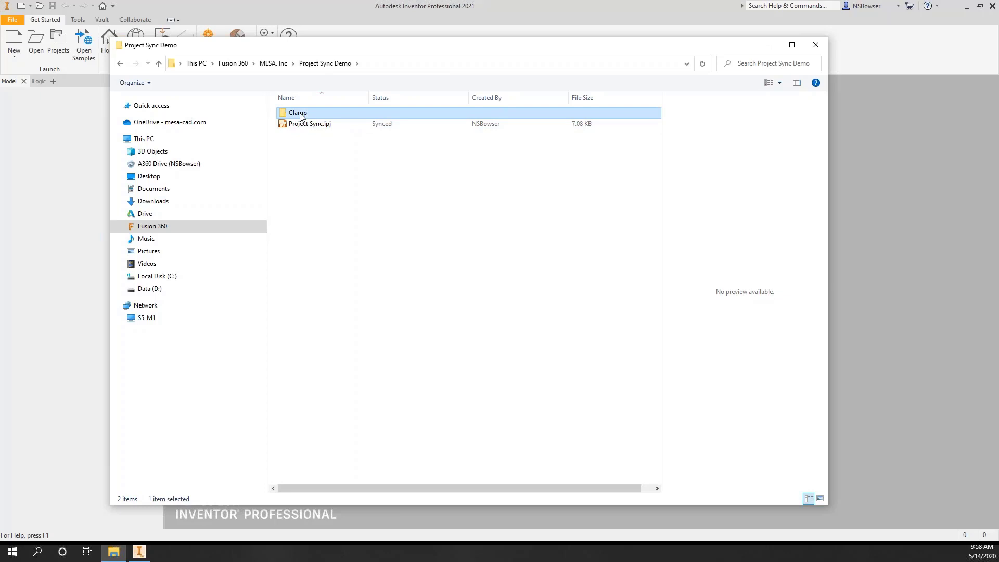
pyautogui.doubleClick(302, 116)
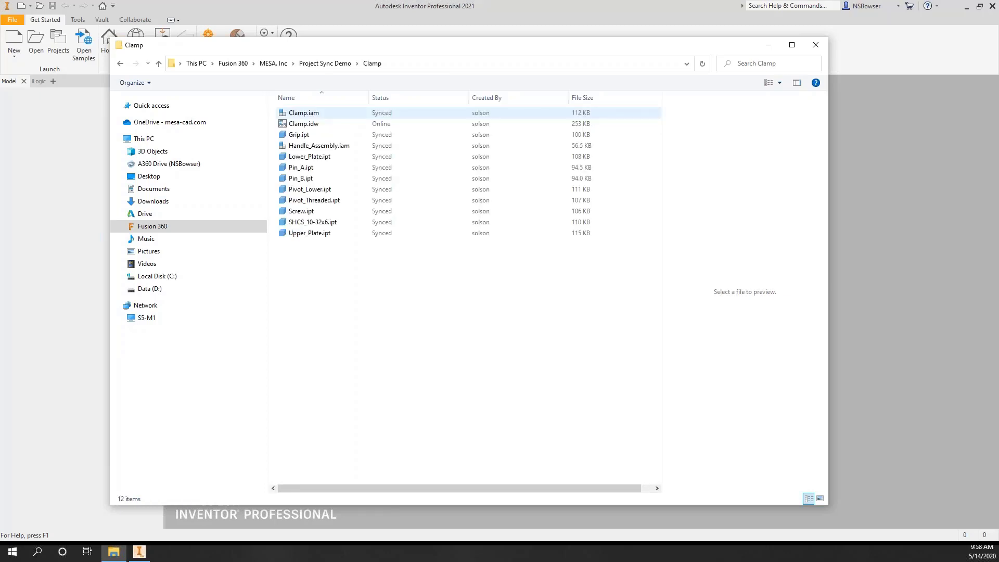
pyautogui.click(121, 64)
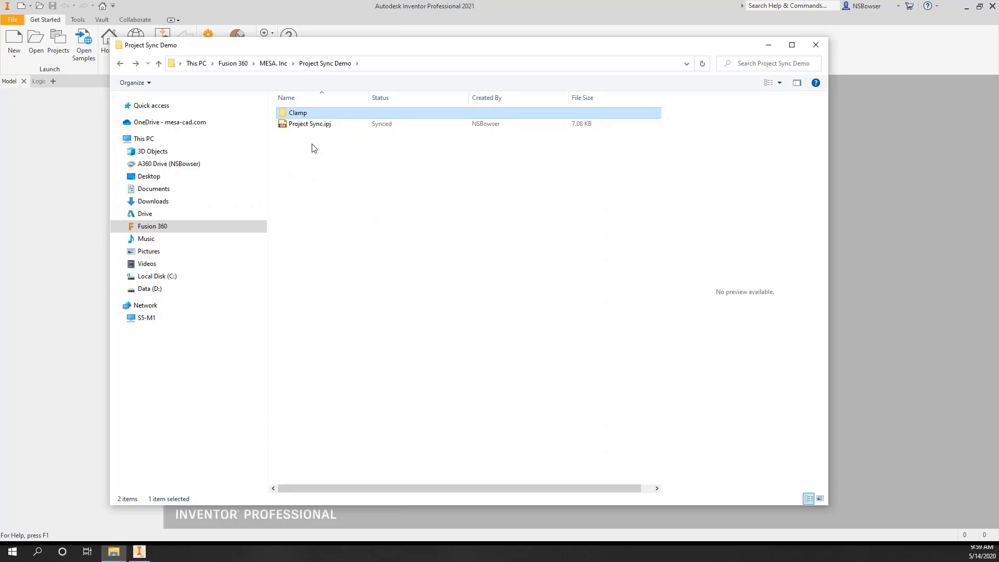
pyautogui.click(881, 242)
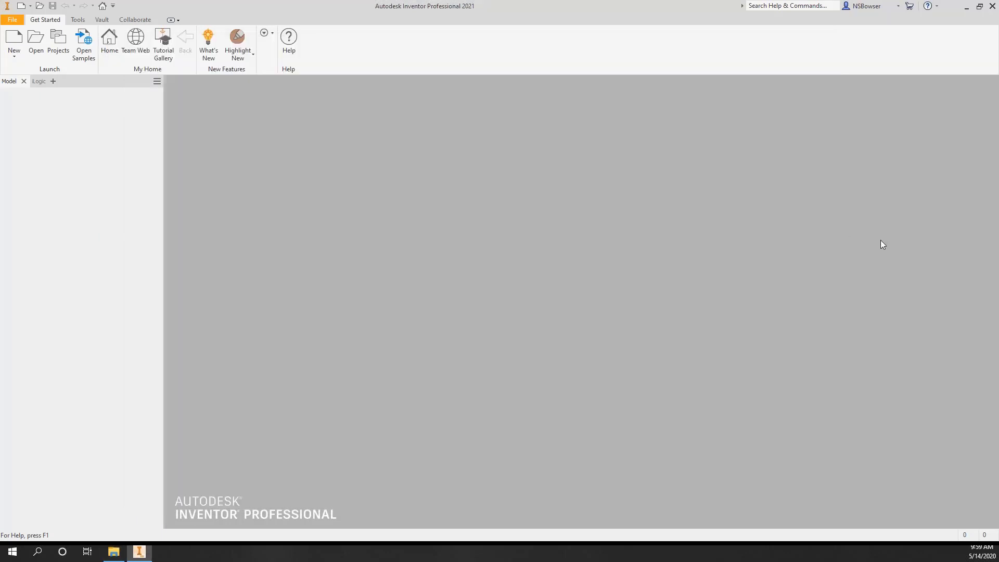
# - Confirm Project Sync is the active Inventor project
pyautogui.click(49, 54)
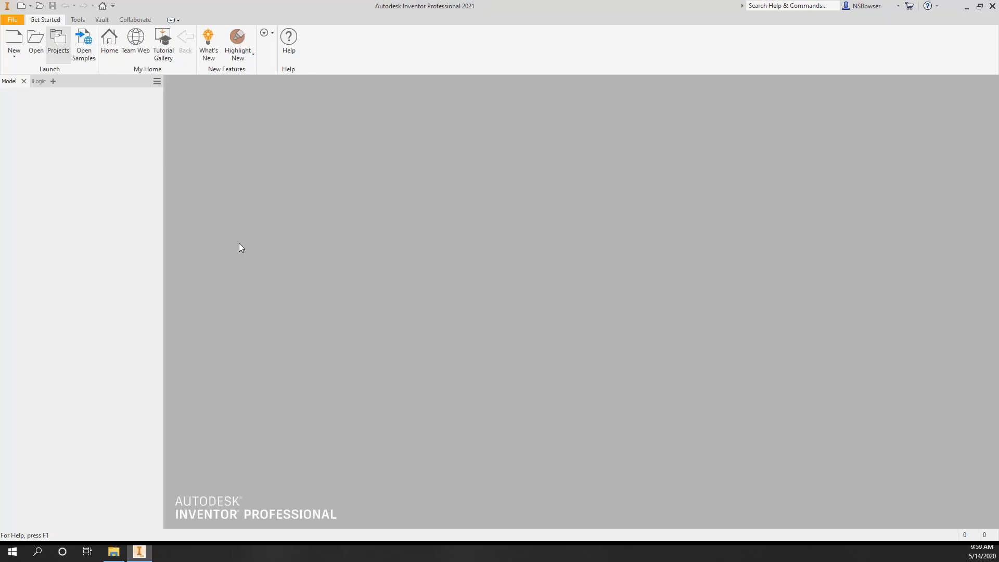
pyautogui.scroll(-1, 294, 196)
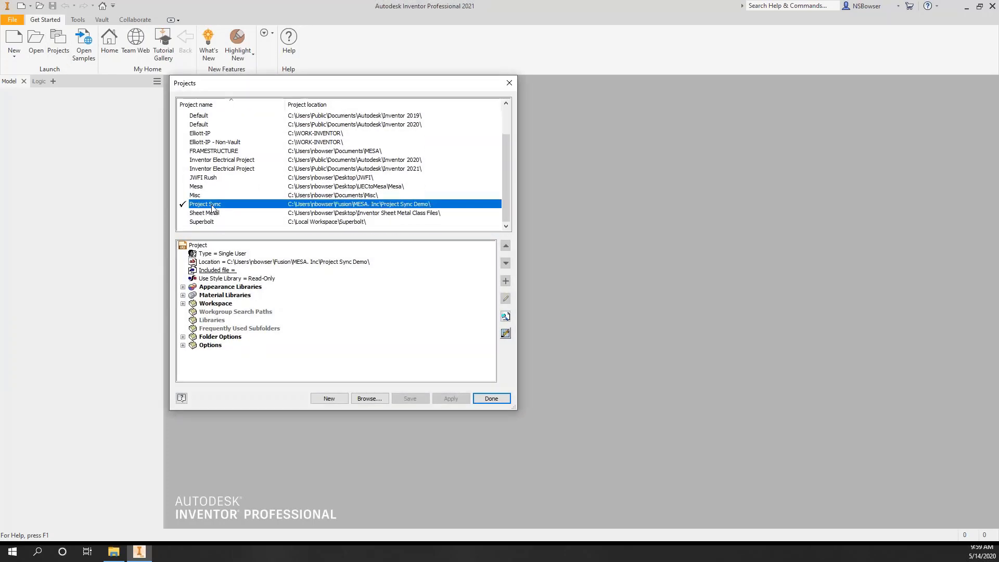
pyautogui.click(491, 399)
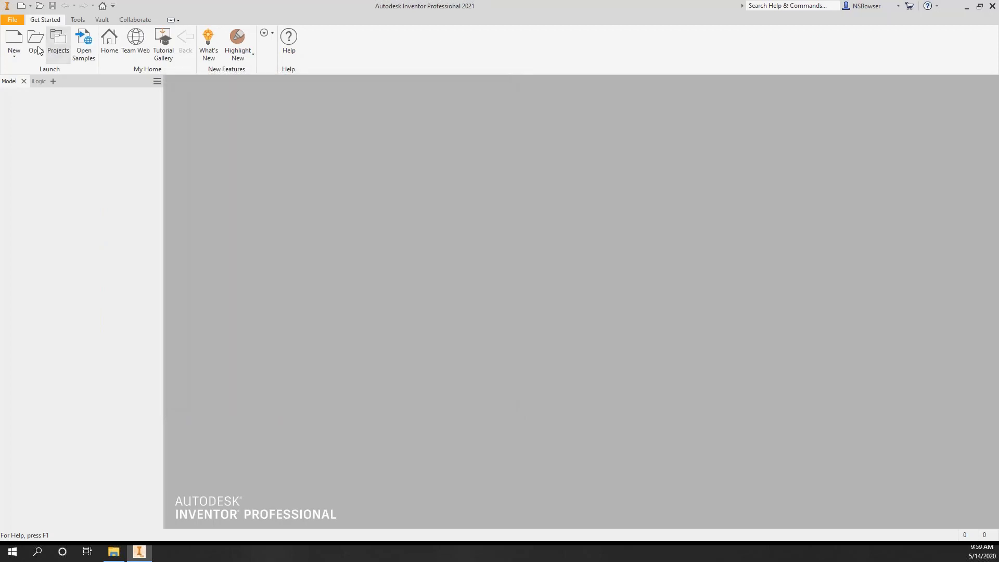
# - Open Clamp.iam from the Clamp folder in the workspace
pyautogui.press('Escape')
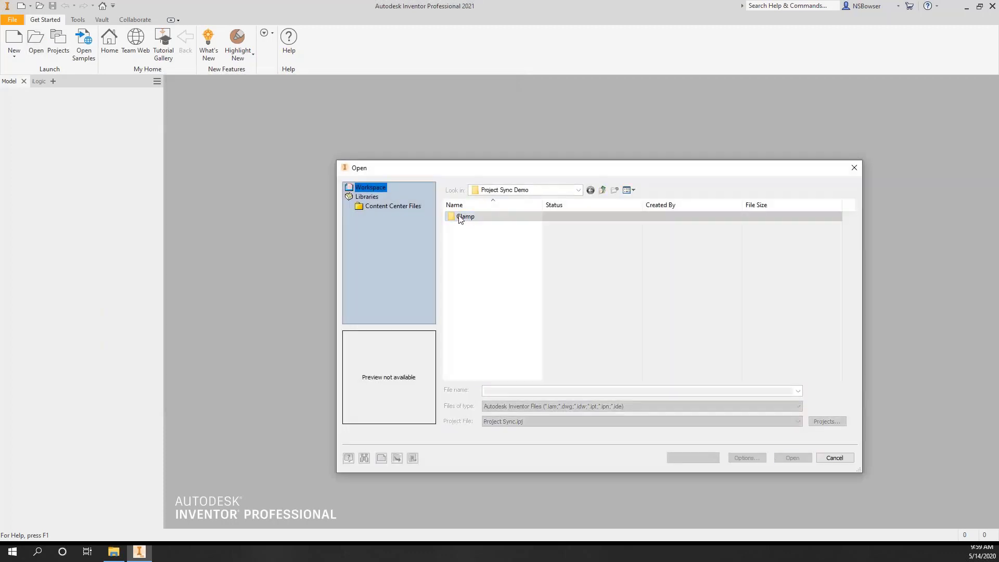
pyautogui.doubleClick(461, 217)
pyautogui.click(474, 218)
pyautogui.doubleClick(473, 215)
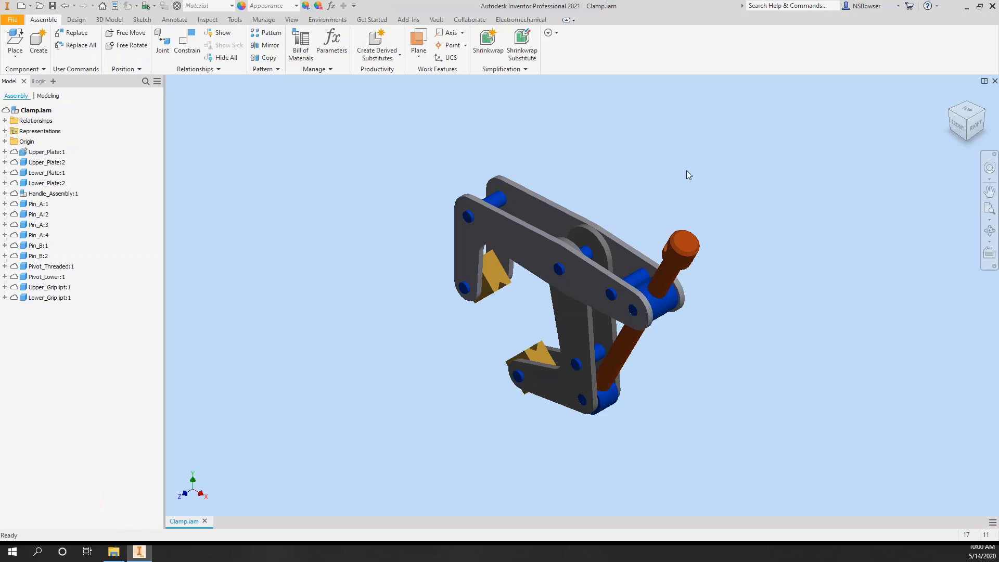
# - Add Handle Pin.ipt to the synced Clamp folder, where it shows as New, then return to Inventor
pyautogui.click(114, 552)
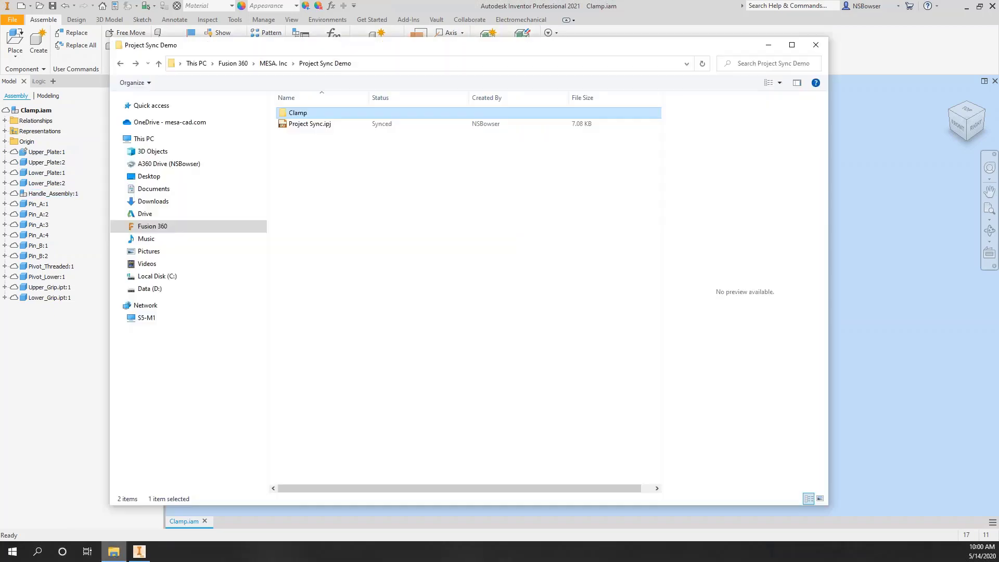
pyautogui.click(338, 251)
pyautogui.click(296, 111)
pyautogui.doubleClick(313, 114)
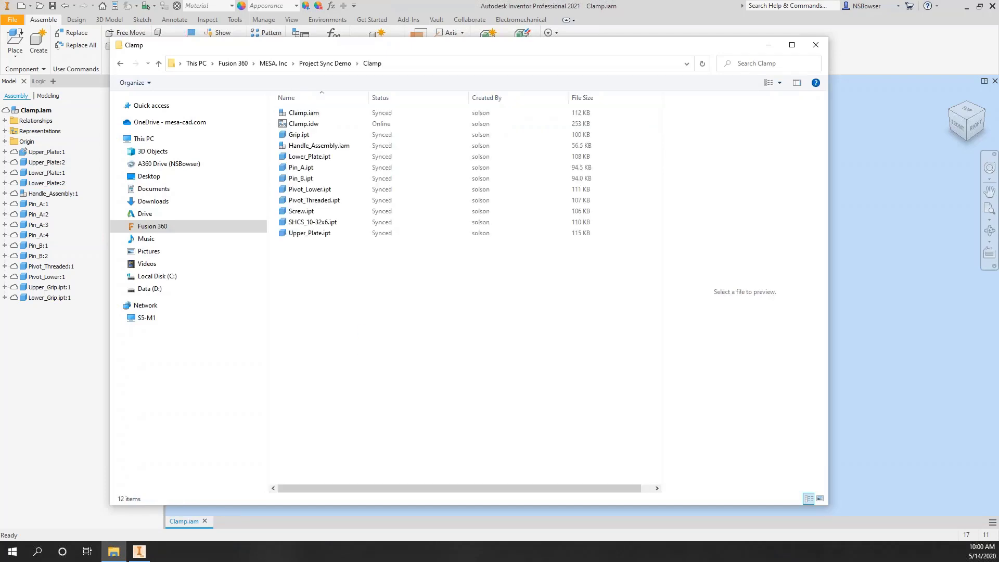
pyautogui.moveTo(0, 218); pyautogui.dragTo(341, 277)
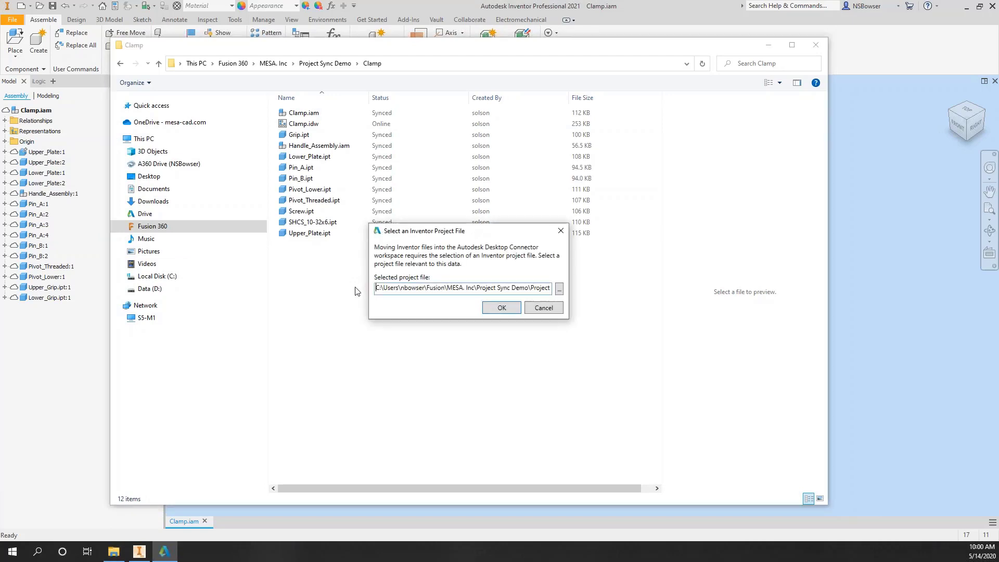
pyautogui.click(500, 308)
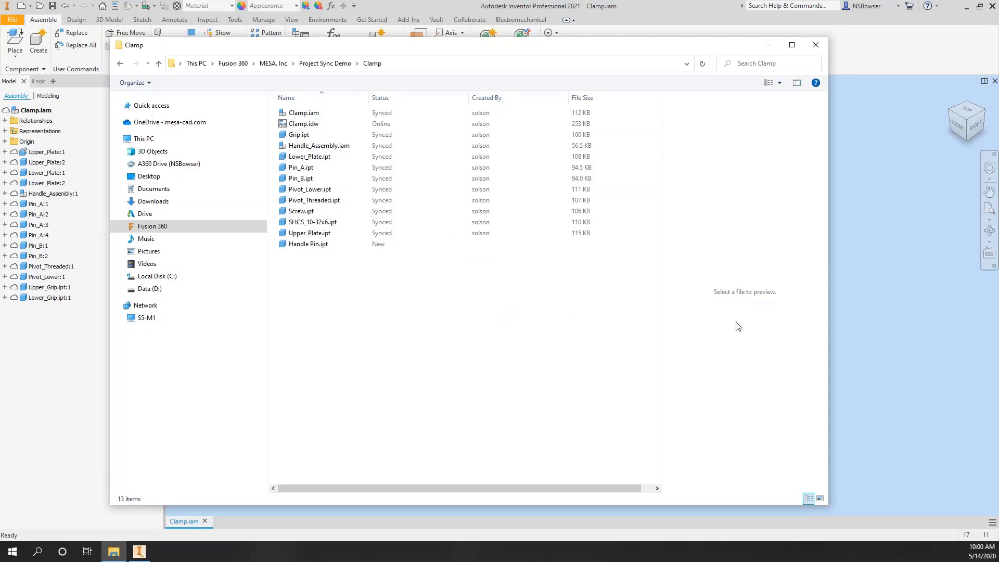
pyautogui.click(892, 333)
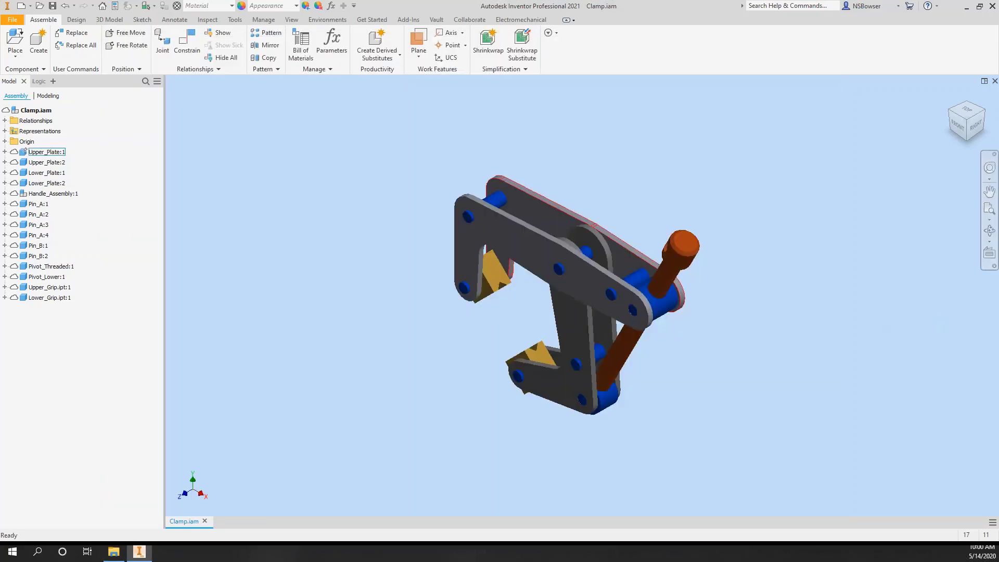
# - Place one Handle Pin.ipt from the Clamp folder into the assembly
pyautogui.click(4, 35)
pyautogui.doubleClick(465, 216)
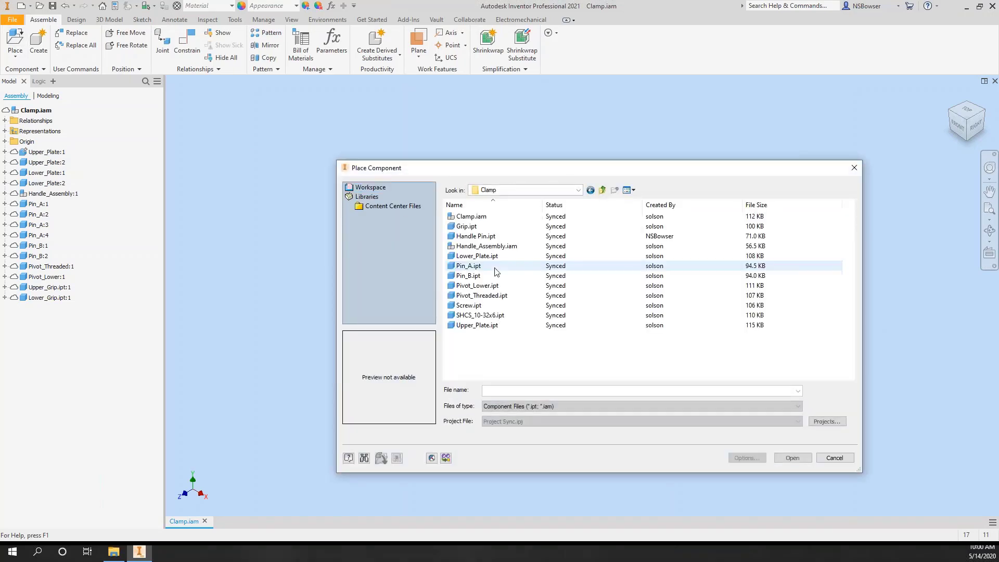
pyautogui.click(486, 237)
pyautogui.doubleClick(486, 237)
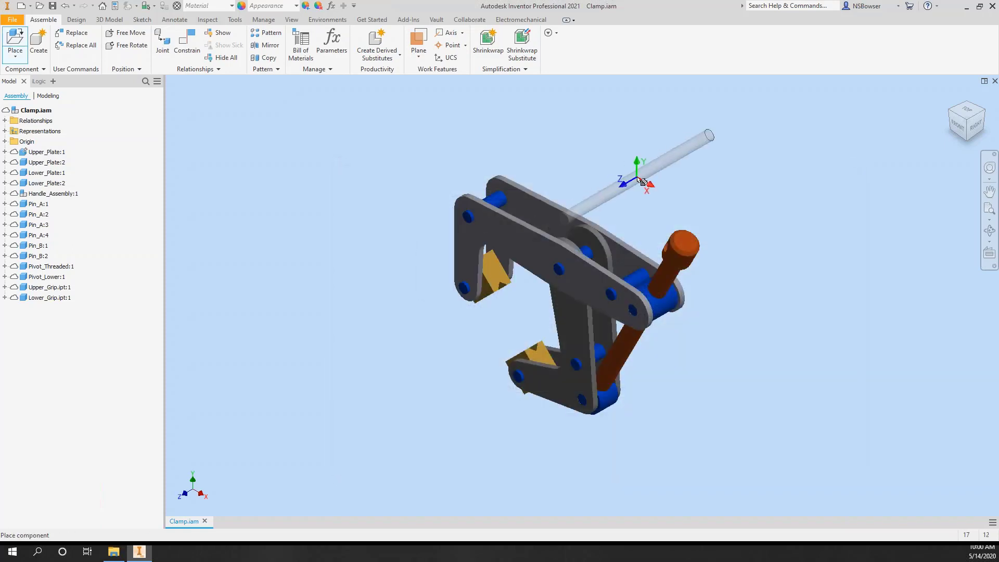
pyautogui.click(621, 210)
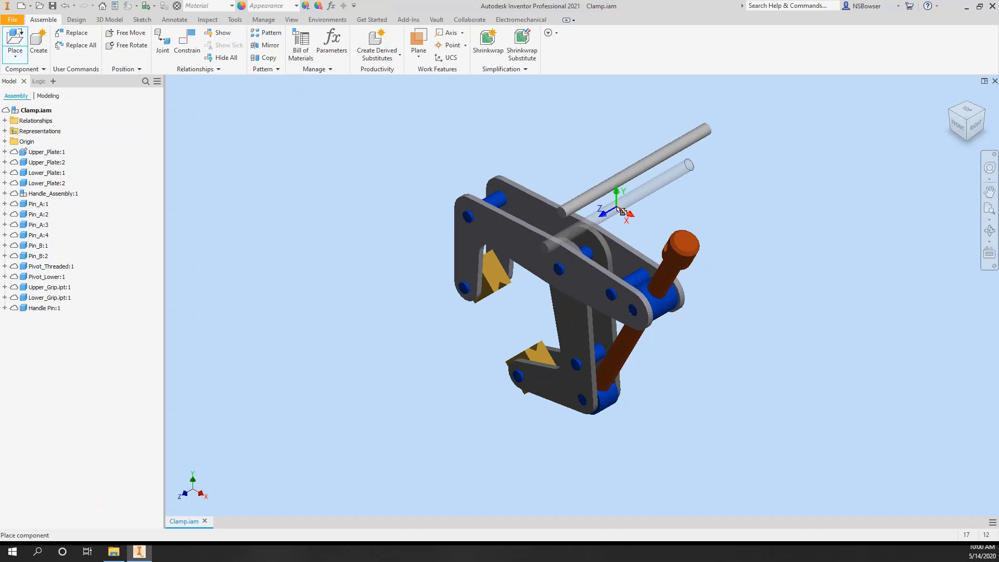
pyautogui.press('Escape')
# - Insert-constrain the pin's axis into the handle knob's hole
pyautogui.press('c')
pyautogui.click(626, 177)
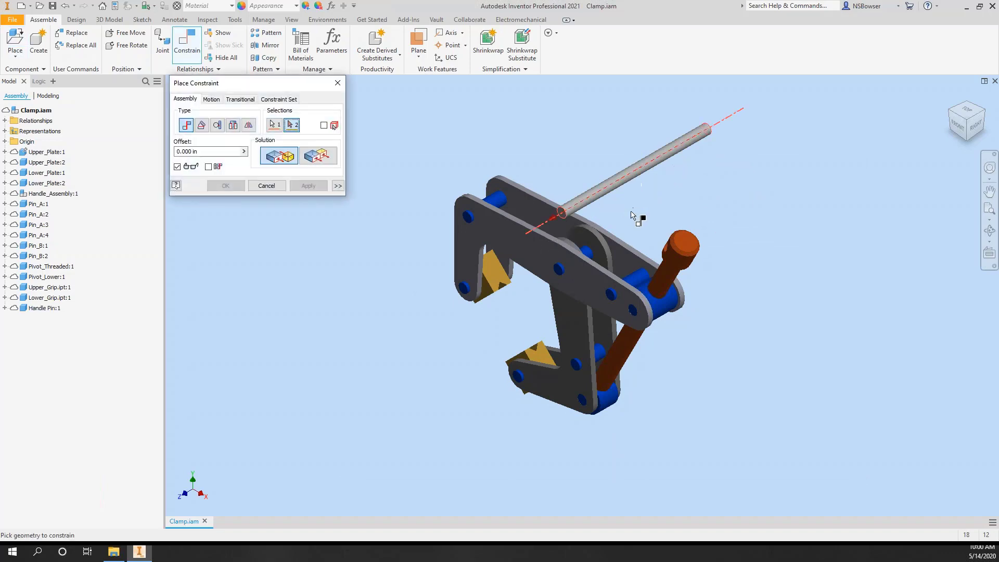
pyautogui.keyDown('shift'); pyautogui.moveTo(625, 227); pyautogui.dragTo(664, 235, button='middle'); pyautogui.keyUp('shift')
pyautogui.scroll(10, 669, 232)
pyautogui.scroll(-10, 671, 227)
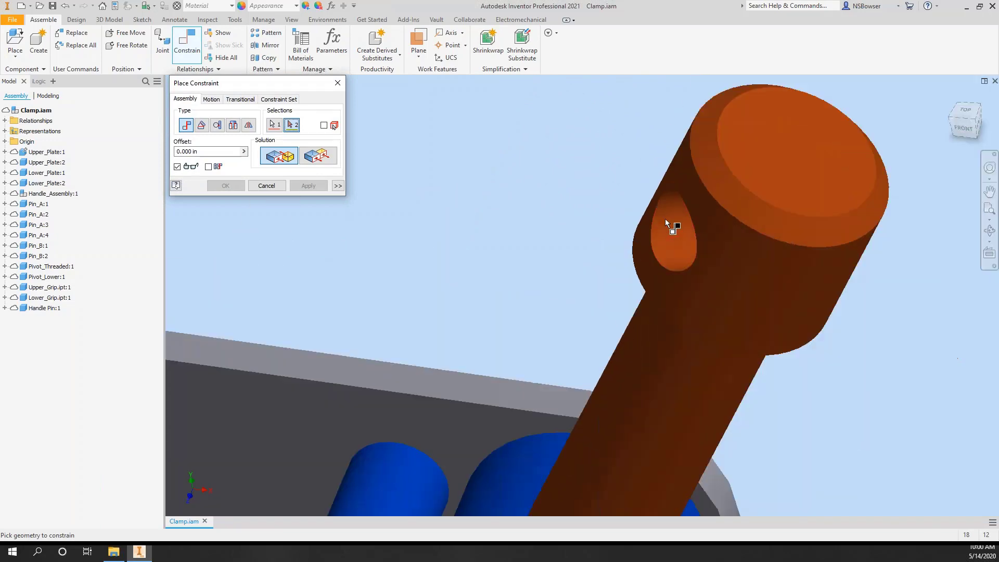
pyautogui.click(667, 220)
pyautogui.scroll(-5, 538, 220)
pyautogui.click(227, 186)
# - Return to the home view and save Clamp.iam with its dependents
pyautogui.scroll(-3, 530, 164)
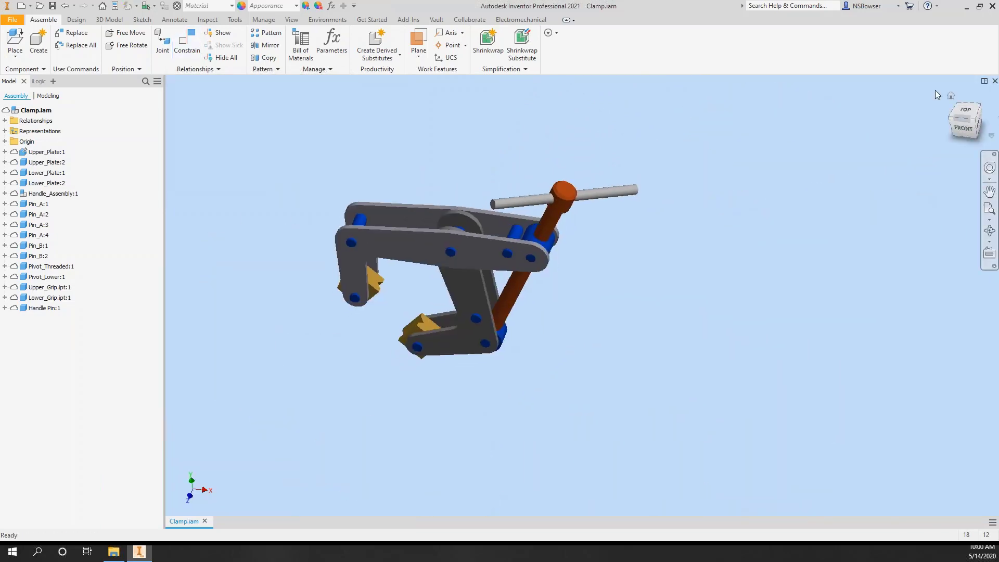
pyautogui.click(951, 95)
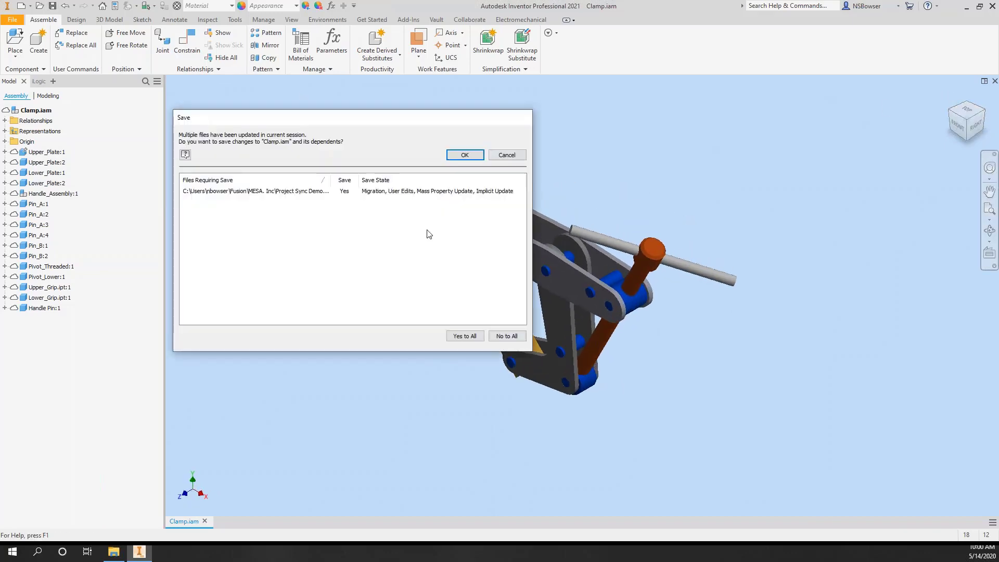
pyautogui.click(469, 159)
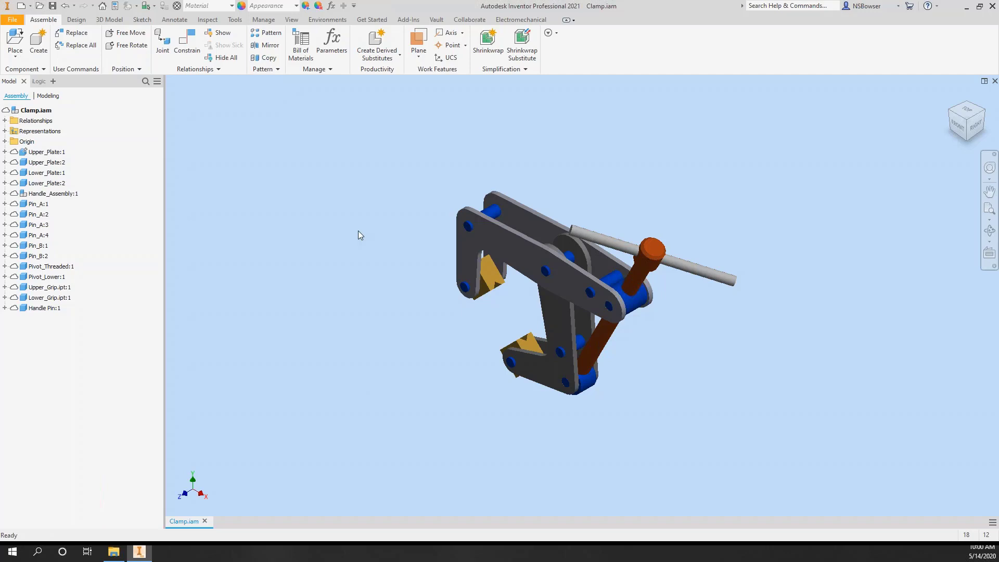
# - Open Clamp.idw from the synced Clamp folder
pyautogui.hotkey('ctrl', 'o')
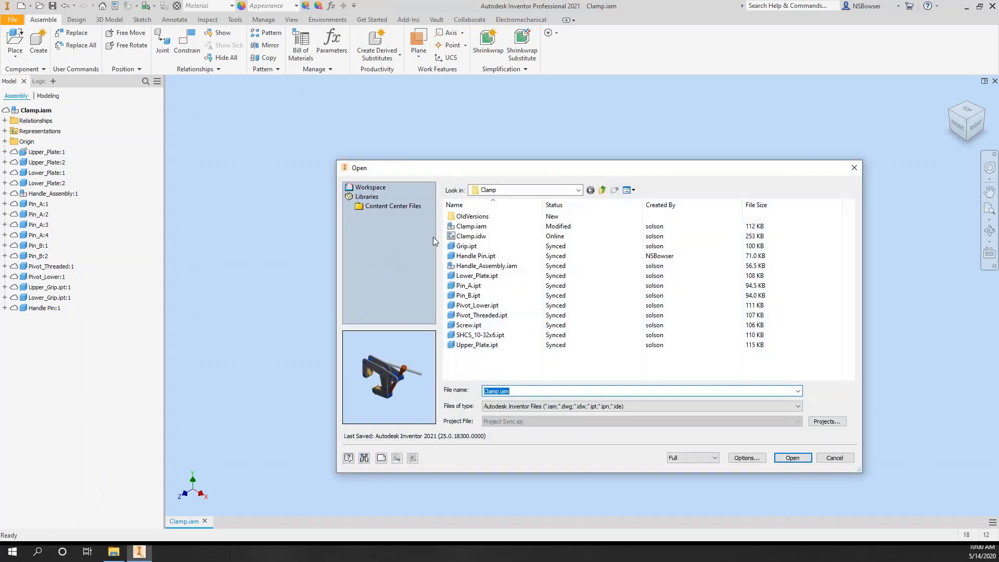
pyautogui.click(471, 236)
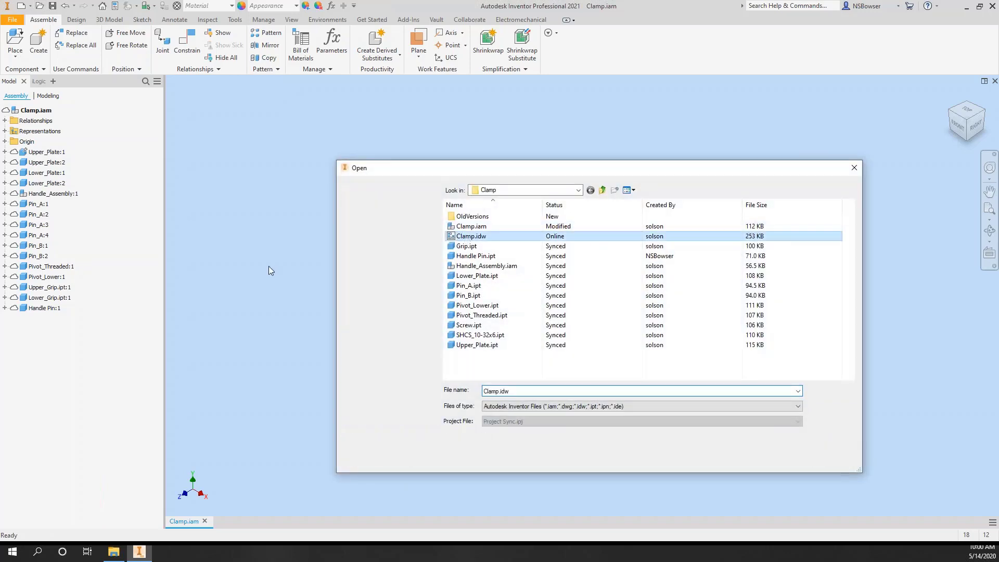
pyautogui.click(792, 457)
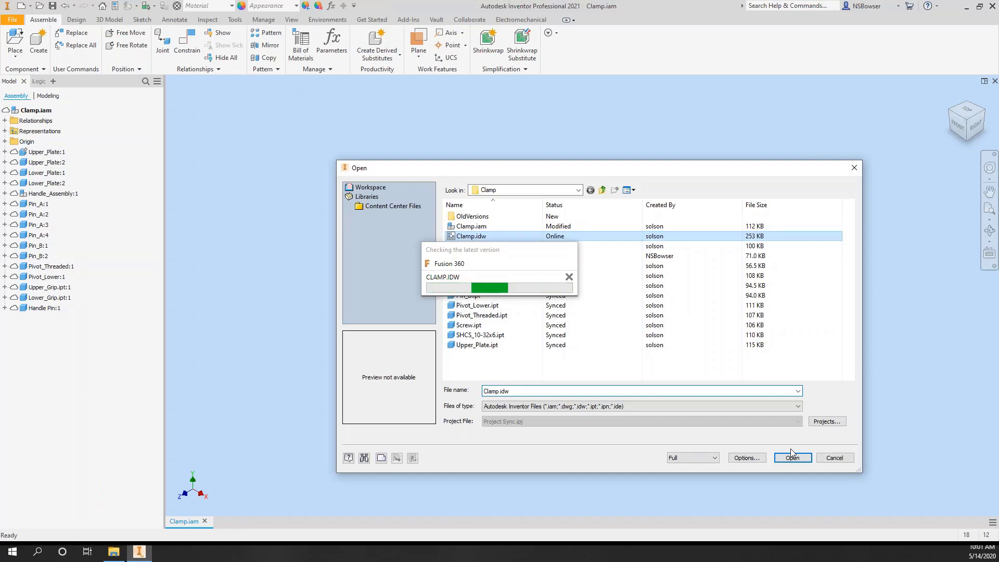
# - Accept Project Sync.ipj as the drawing's project file and bring up the Clamp drawing
pyautogui.click(116, 553)
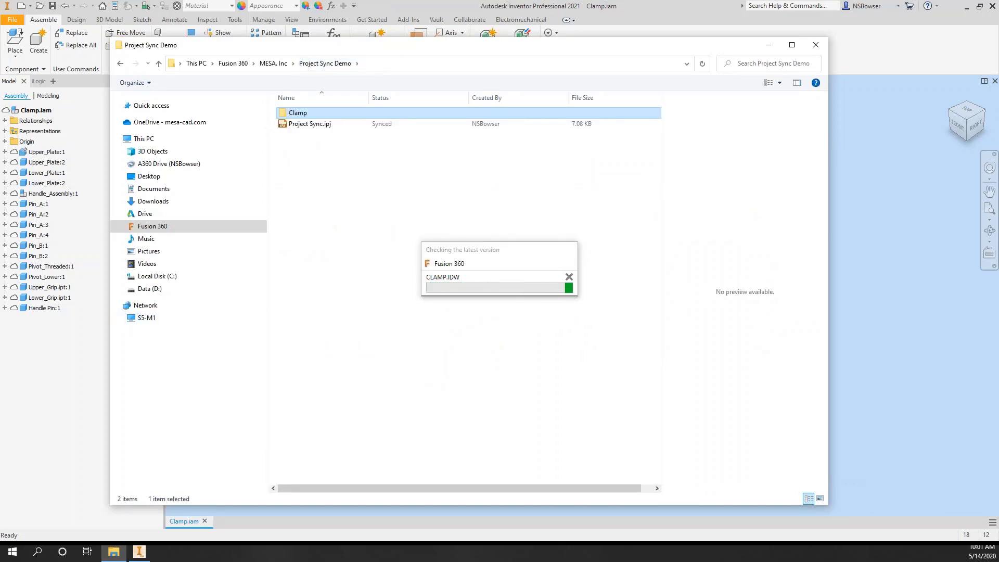
pyautogui.moveTo(460, 240); pyautogui.dragTo(332, 204)
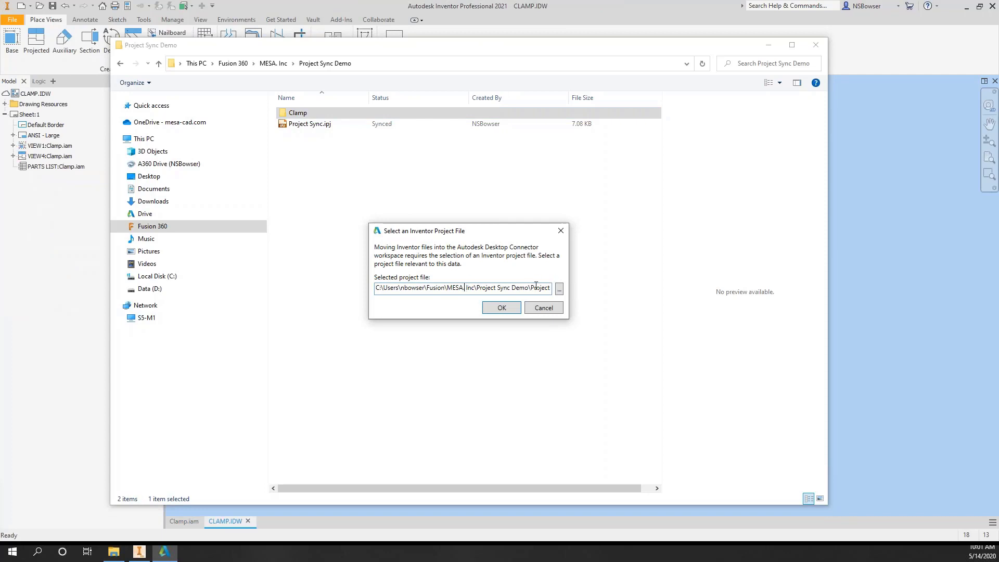
pyautogui.hotkey('shift', 'End')
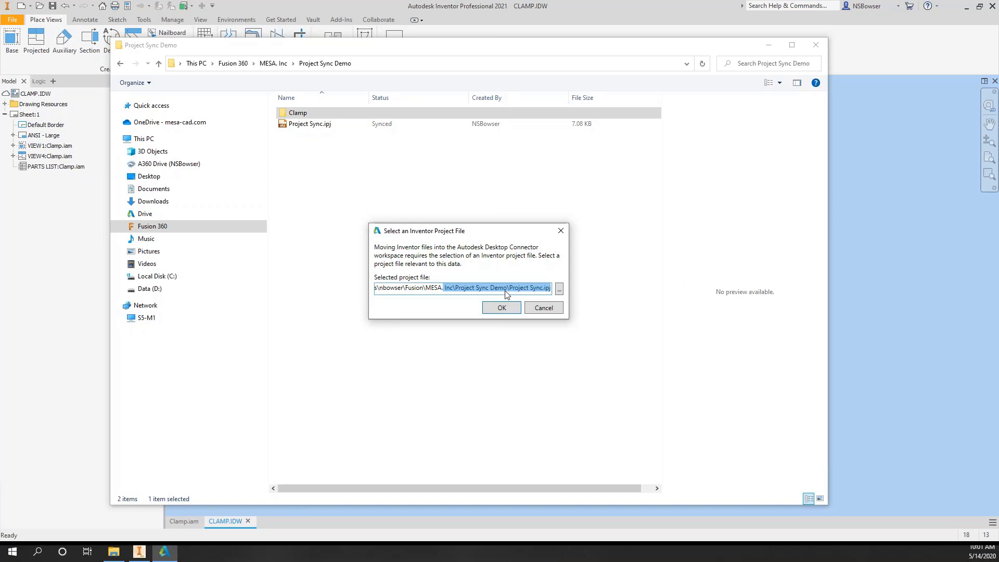
pyautogui.click(532, 288)
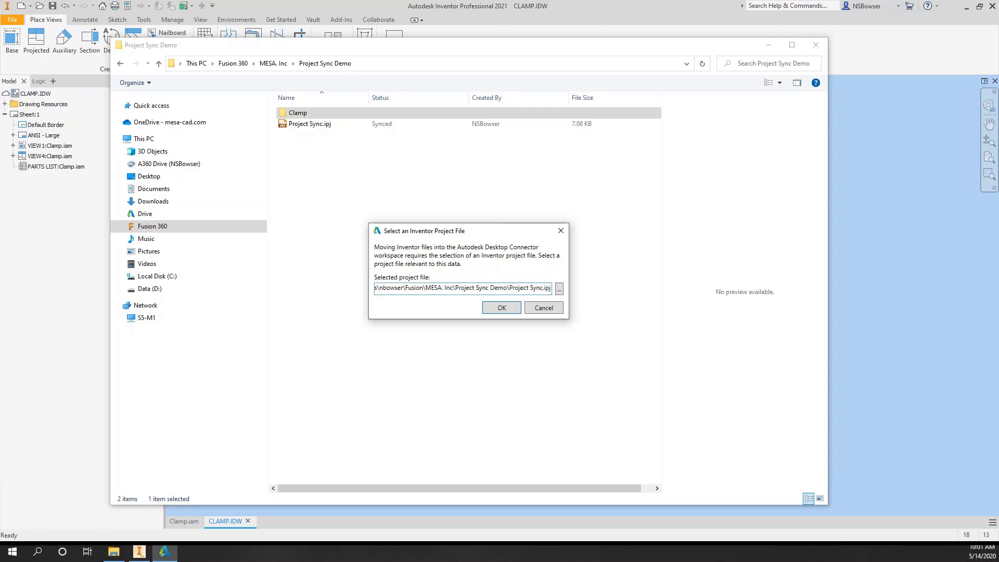
pyautogui.click(518, 311)
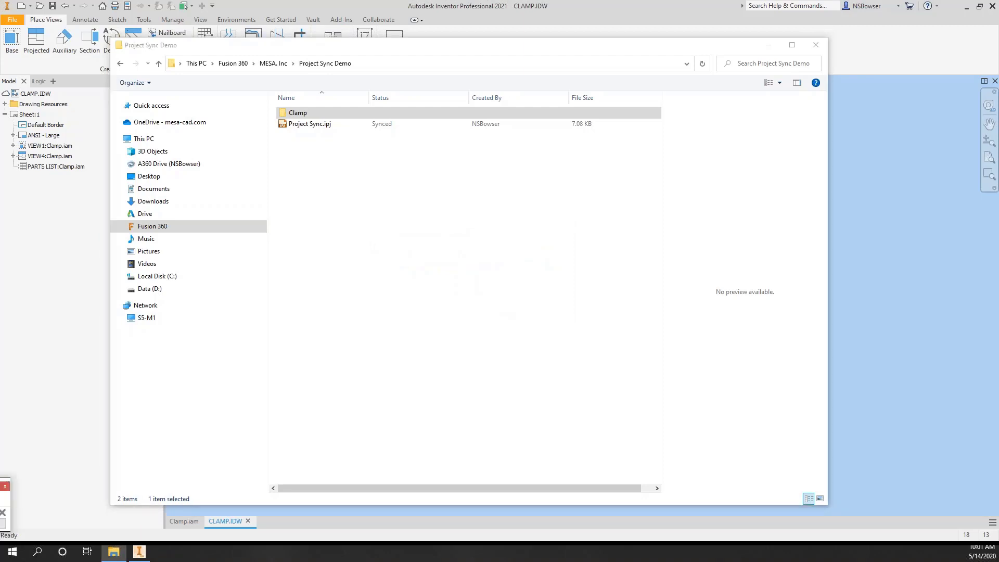
pyautogui.click(974, 337)
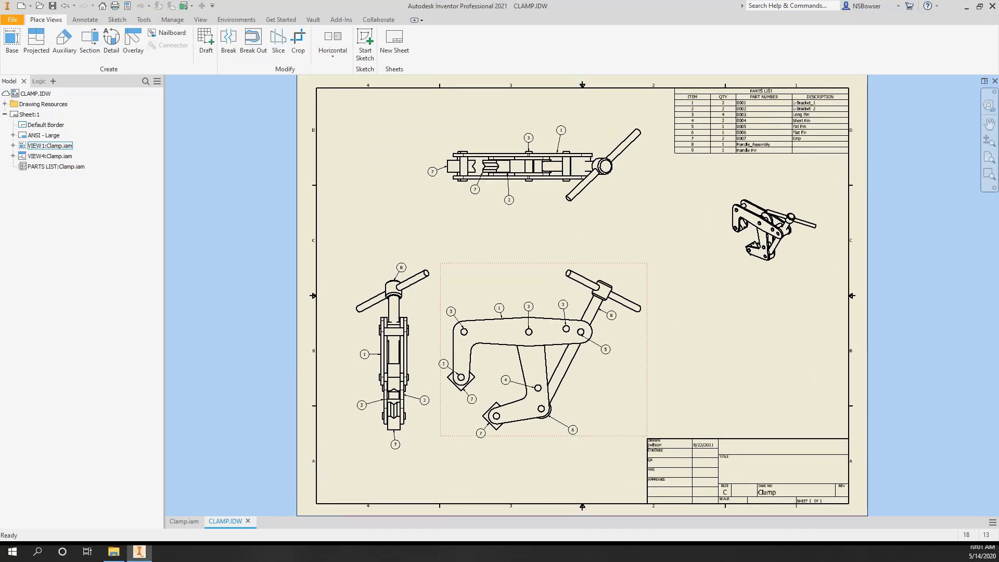
# - Add balloon 9 for the handle pin in the top and front views
pyautogui.press('b')
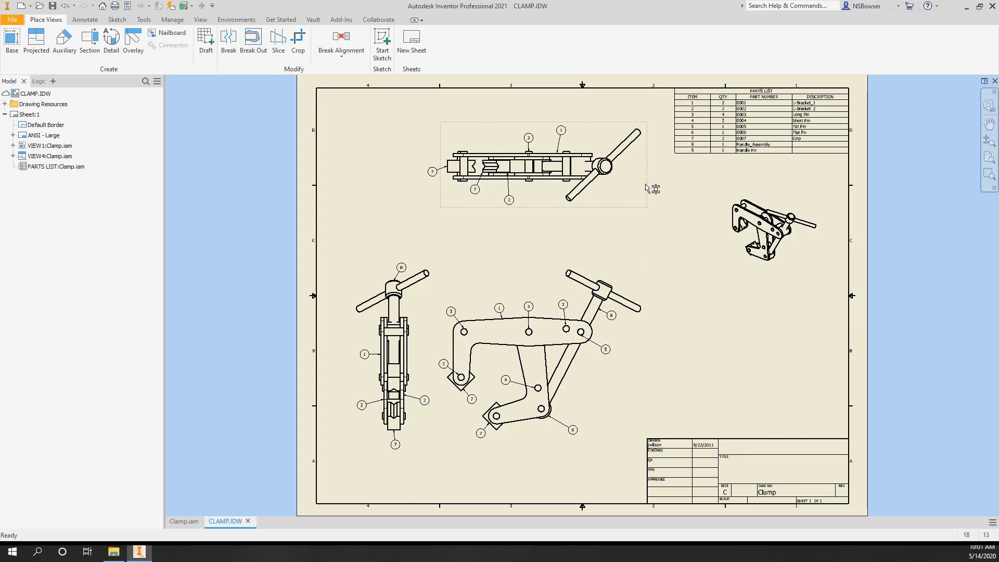
pyautogui.click(627, 148)
pyautogui.click(644, 166)
pyautogui.rightClick(638, 269)
pyautogui.click(676, 269)
pyautogui.click(622, 296)
pyautogui.rightClick(650, 274)
pyautogui.click(697, 274)
# - Save CLAMP.IDW with its dependents and close the drawing
pyautogui.click(52, 5)
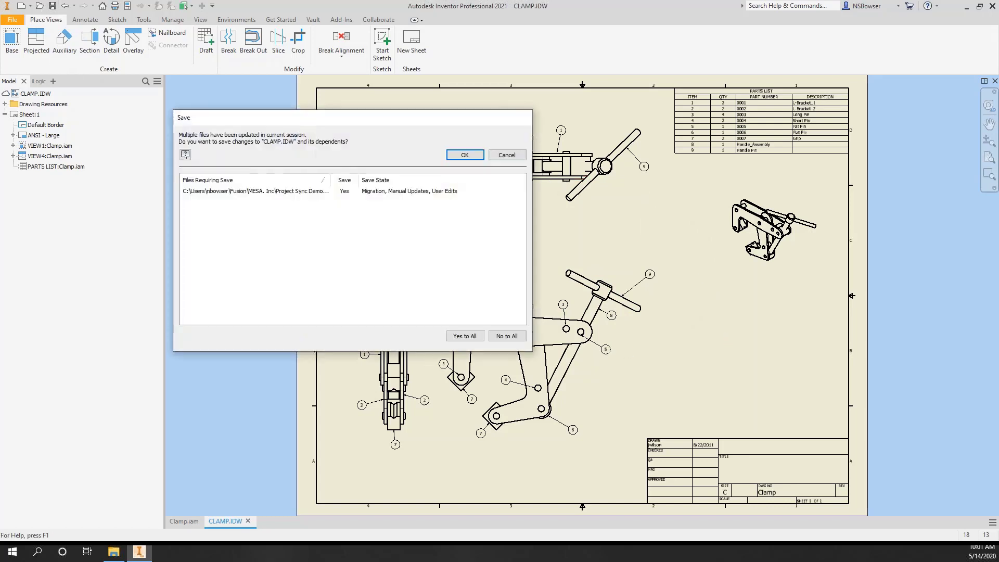
pyautogui.click(465, 154)
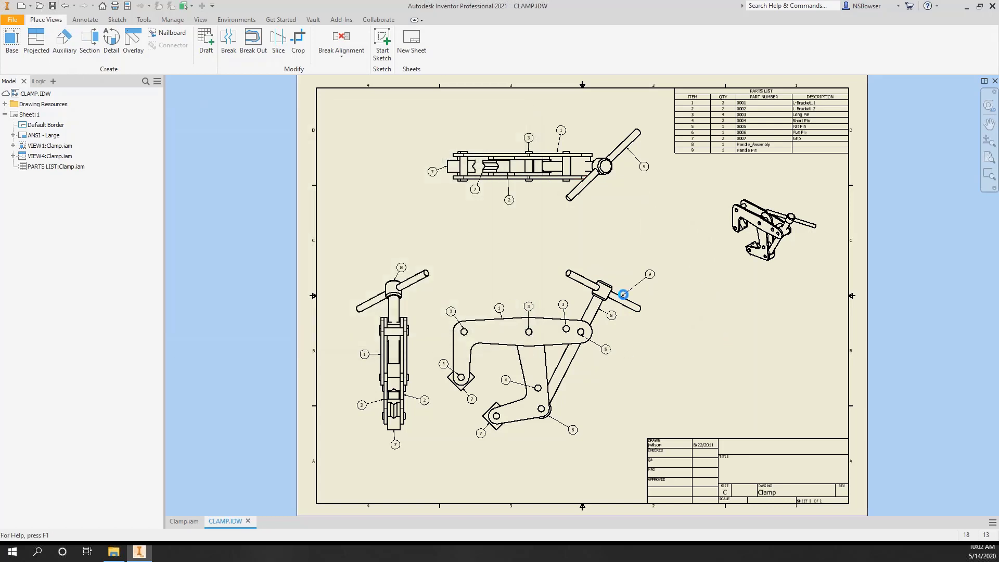
pyautogui.click(623, 295)
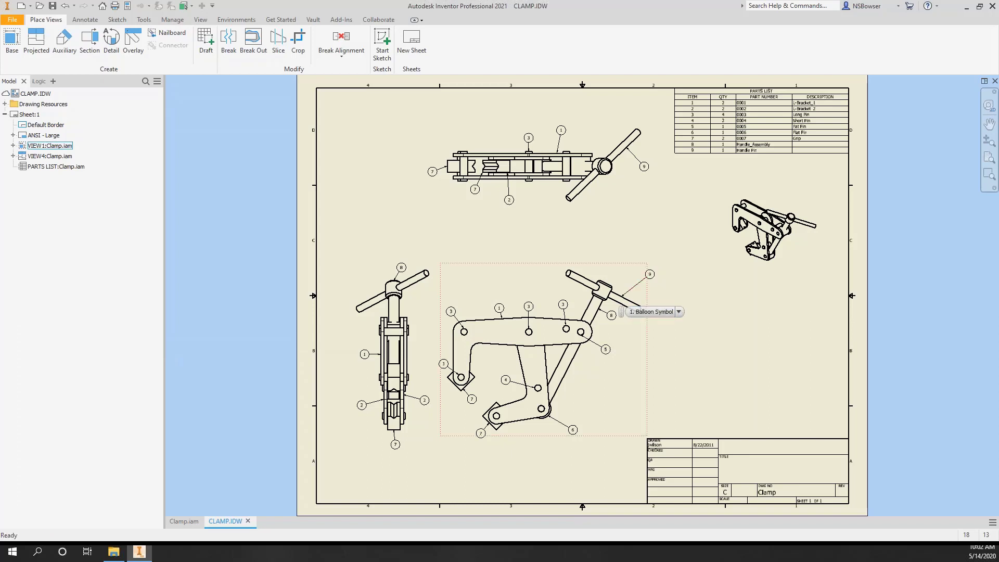
pyautogui.click(653, 247)
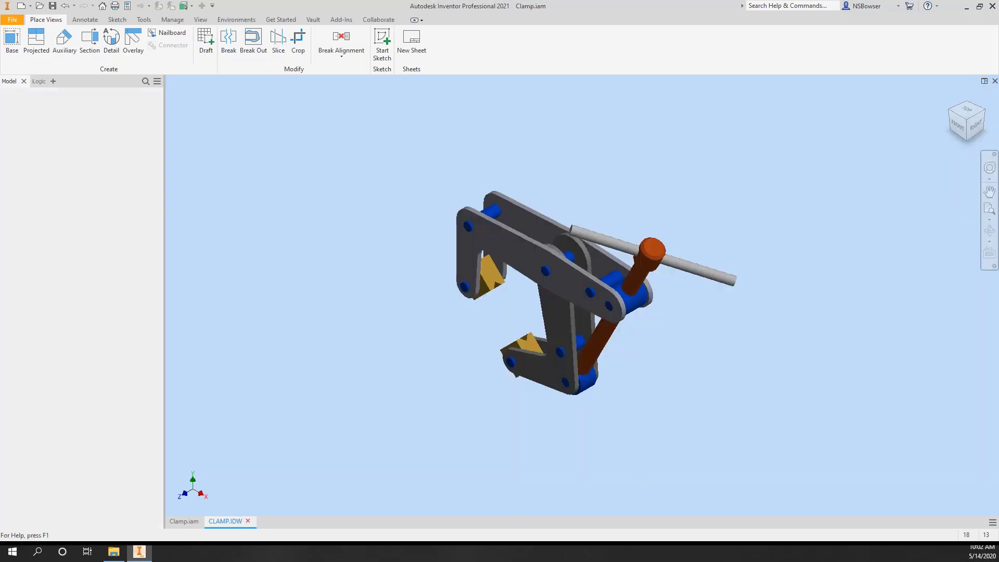
pyautogui.click(247, 521)
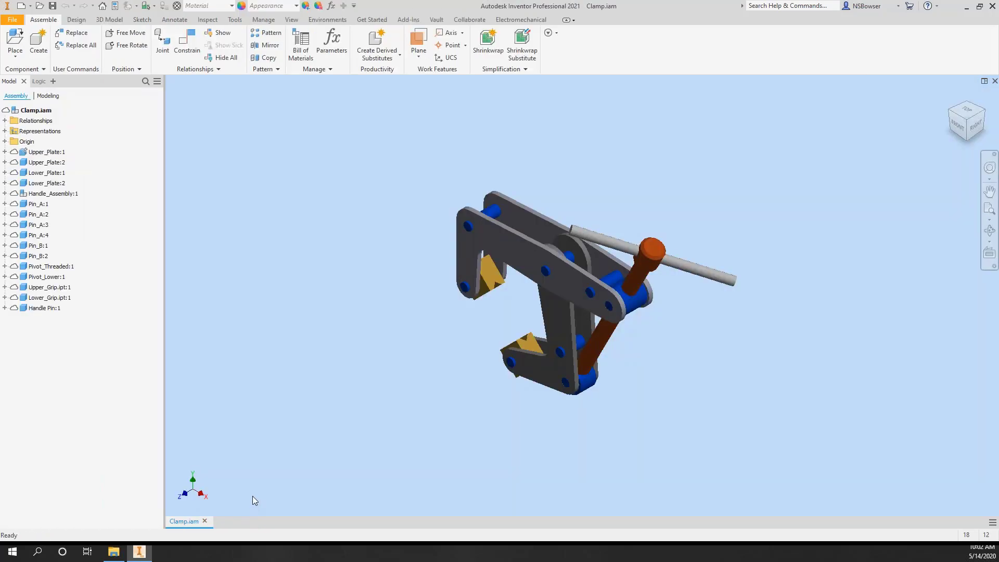
# - Close Clamp.iam, reload Project Sync Demo in Fusion Team, and open Clamp.iam's overview in the Clamp folder
pyautogui.click(205, 521)
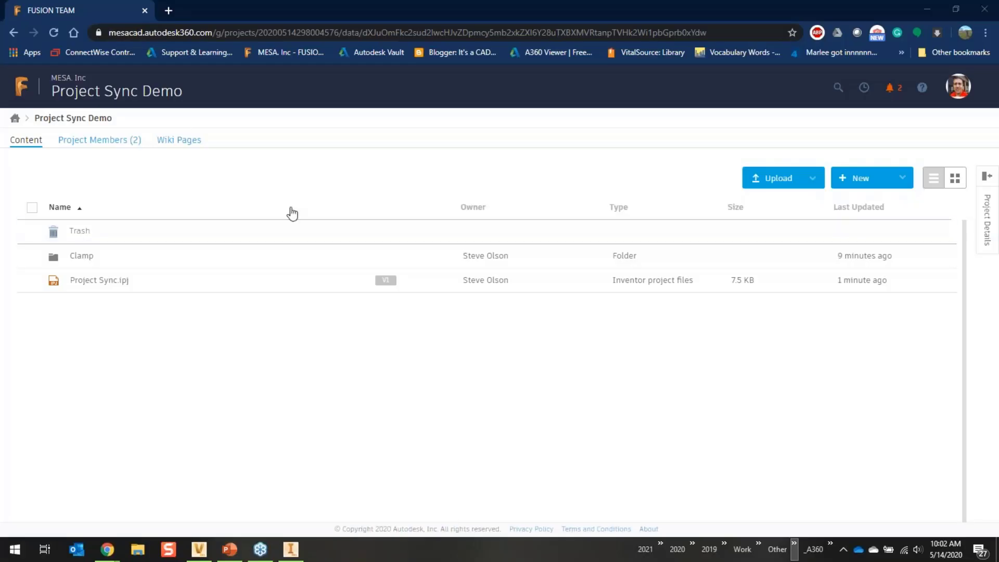
pyautogui.click(54, 33)
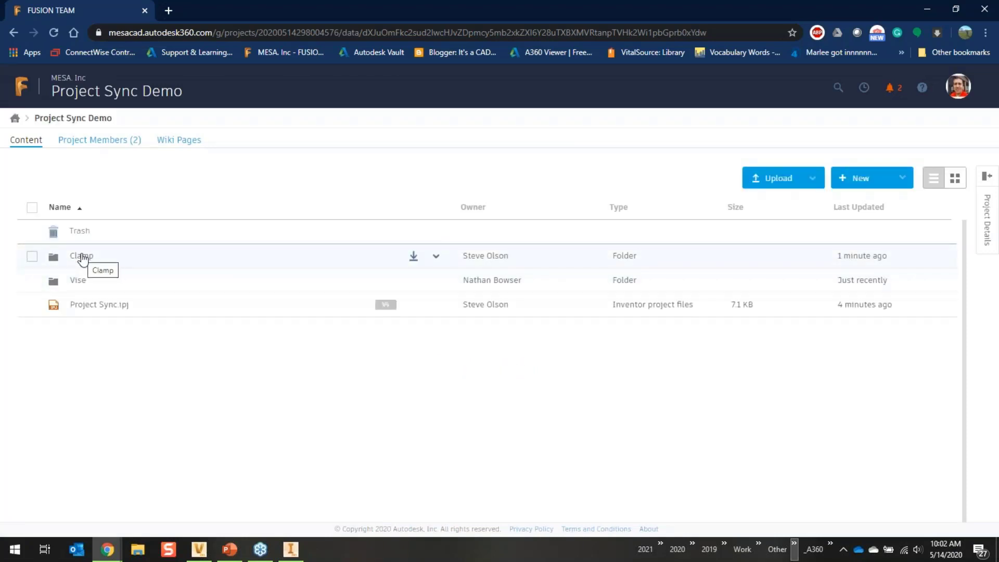
pyautogui.click(81, 256)
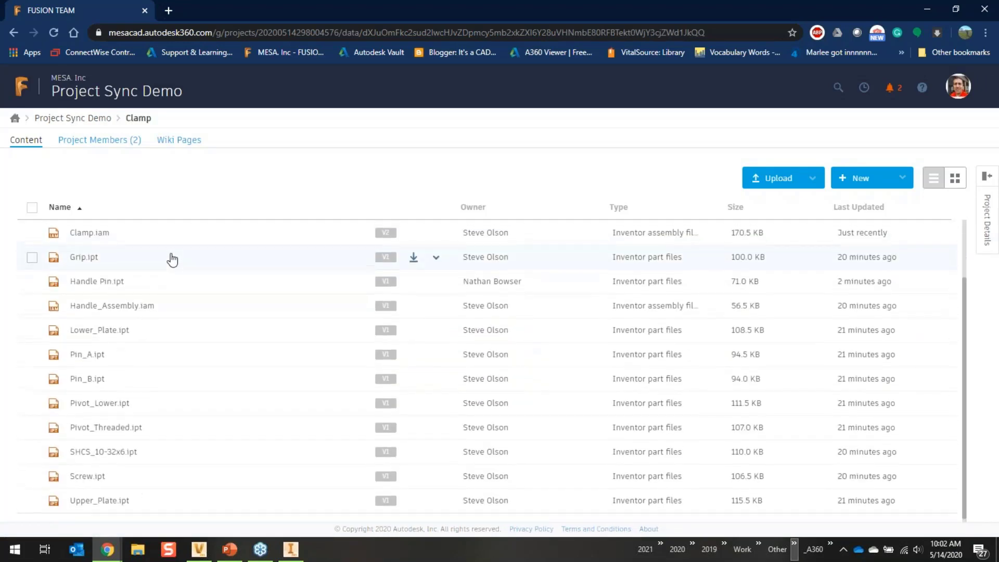
pyautogui.click(92, 305)
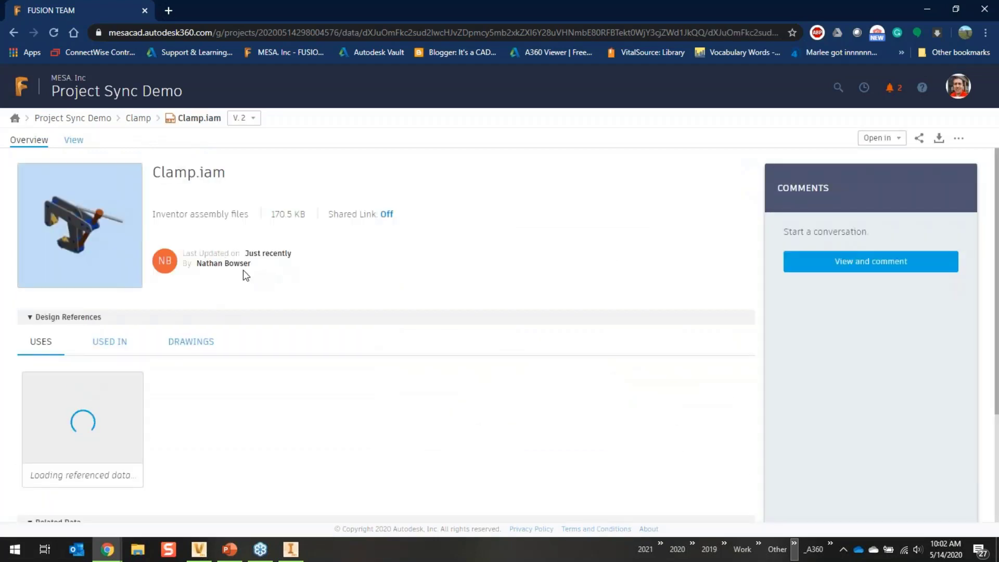
# - Check Clamp.iam's version list and orbit its 3-D view
pyautogui.click(254, 121)
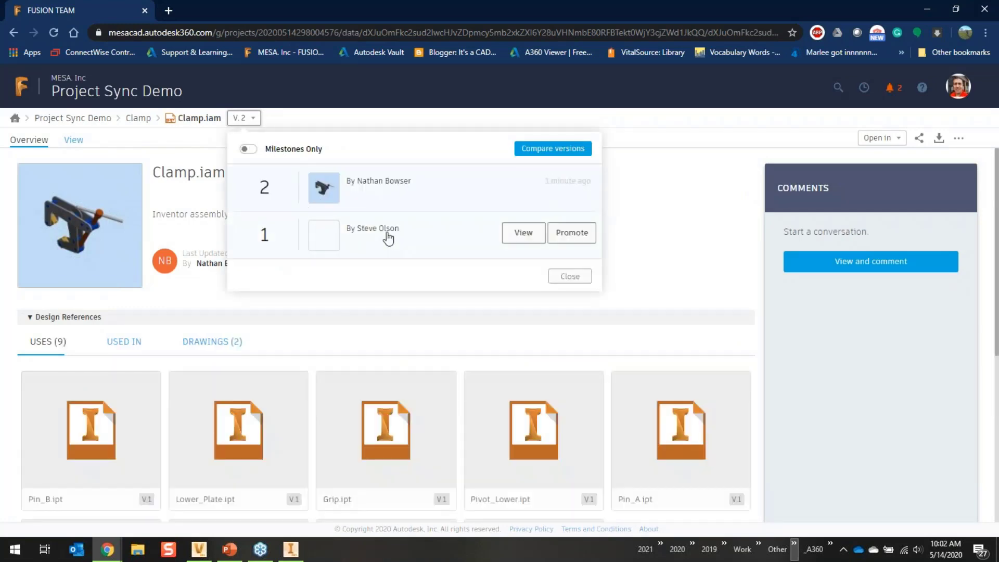
pyautogui.click(343, 314)
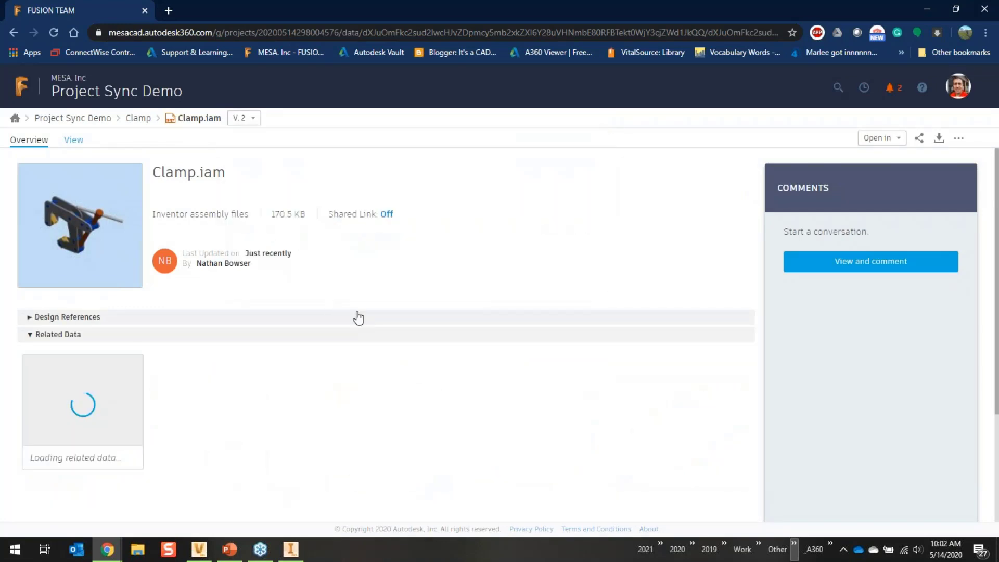
pyautogui.click(115, 213)
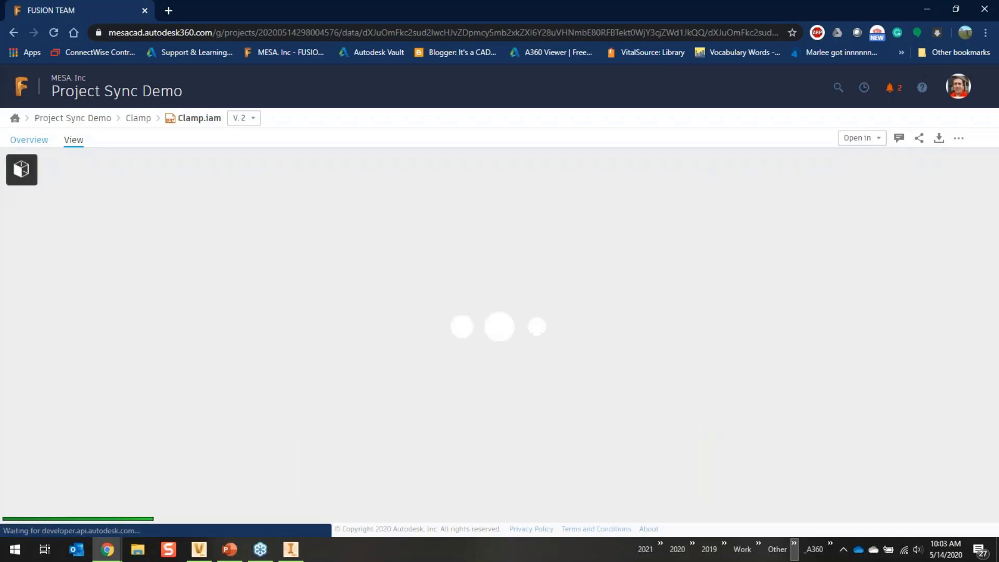
pyautogui.moveTo(439, 273); pyautogui.dragTo(541, 300)
# - Switch the Clamp assembly to version 1 from its version history
pyautogui.click(254, 121)
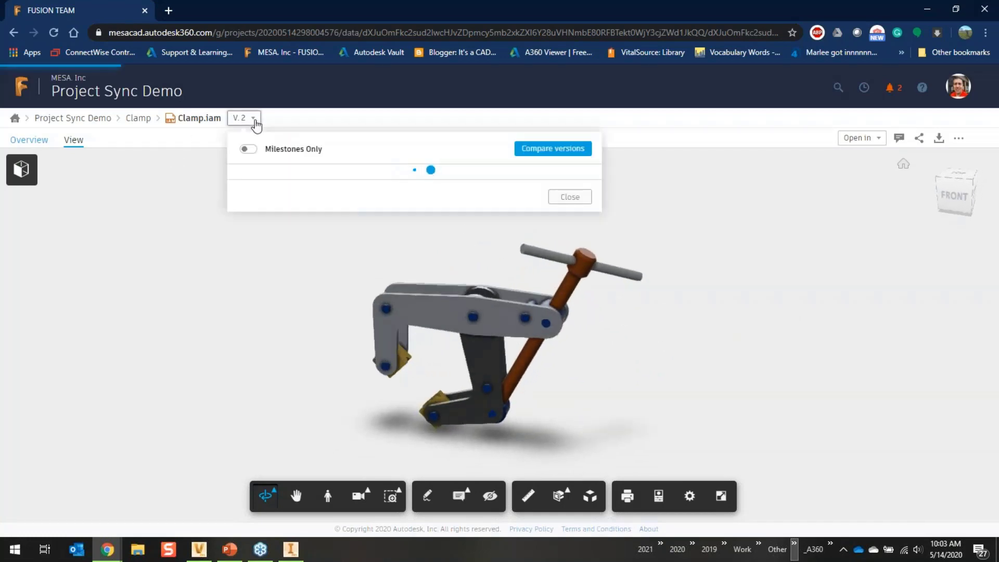
pyautogui.click(395, 231)
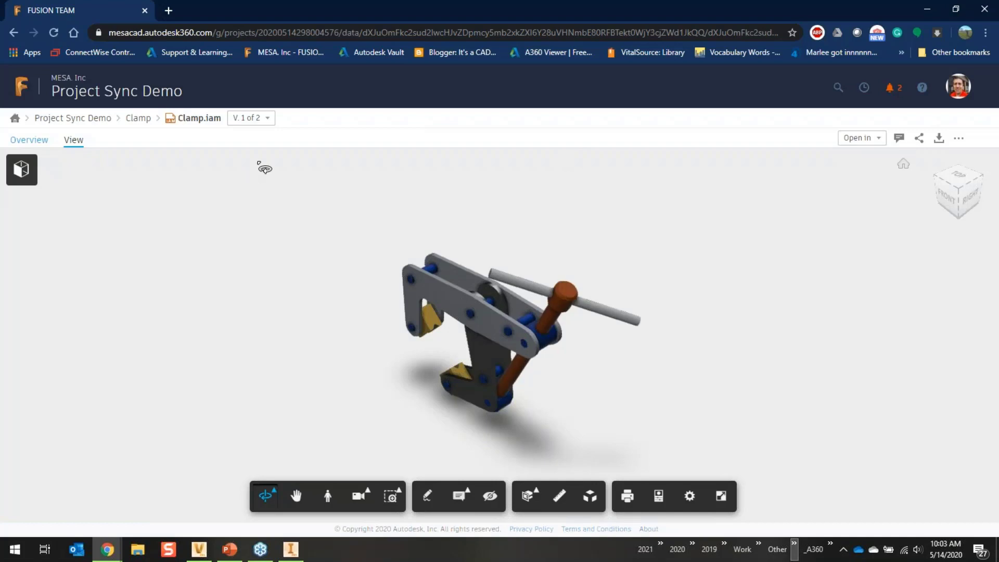
pyautogui.click(263, 118)
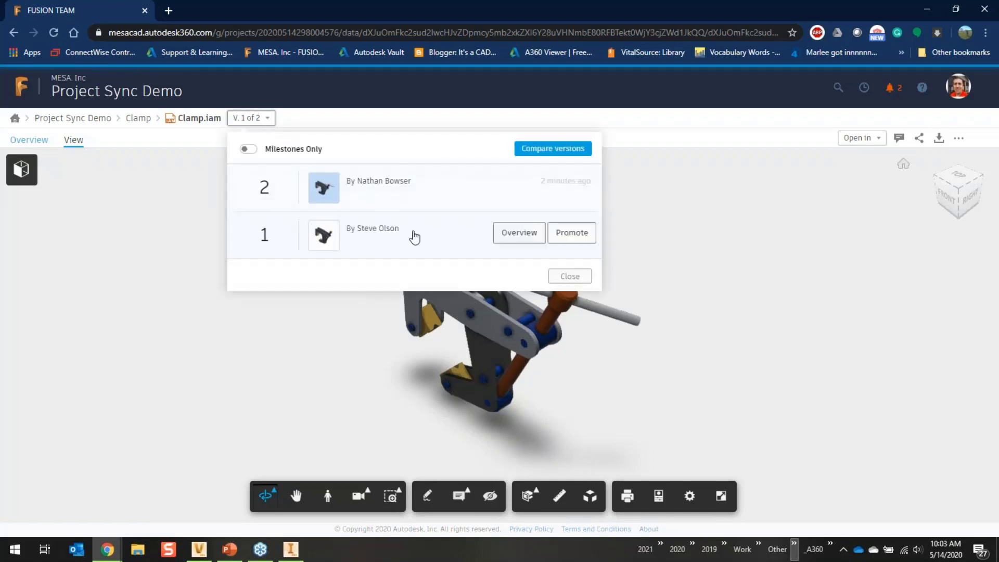
pyautogui.click(415, 237)
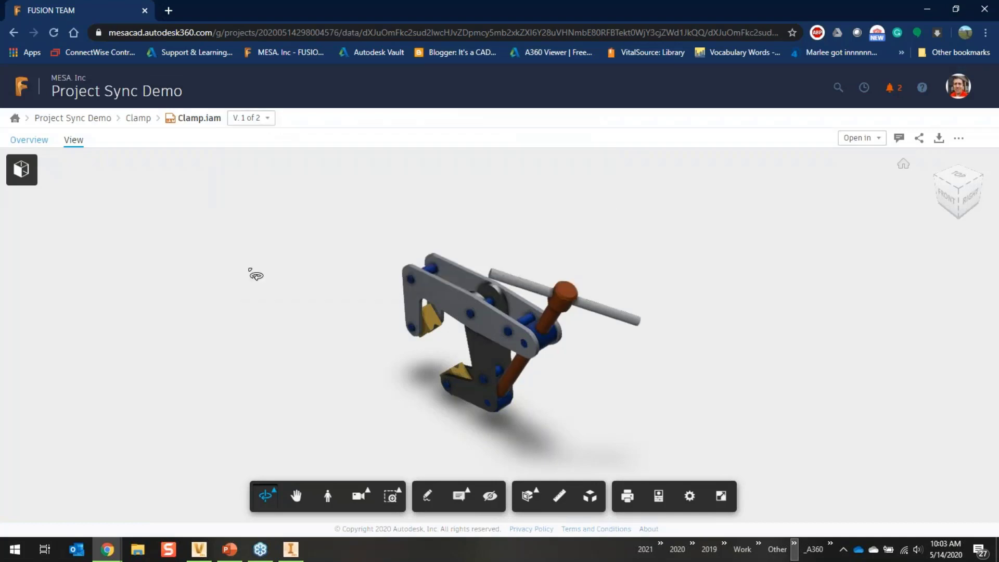
pyautogui.click(267, 121)
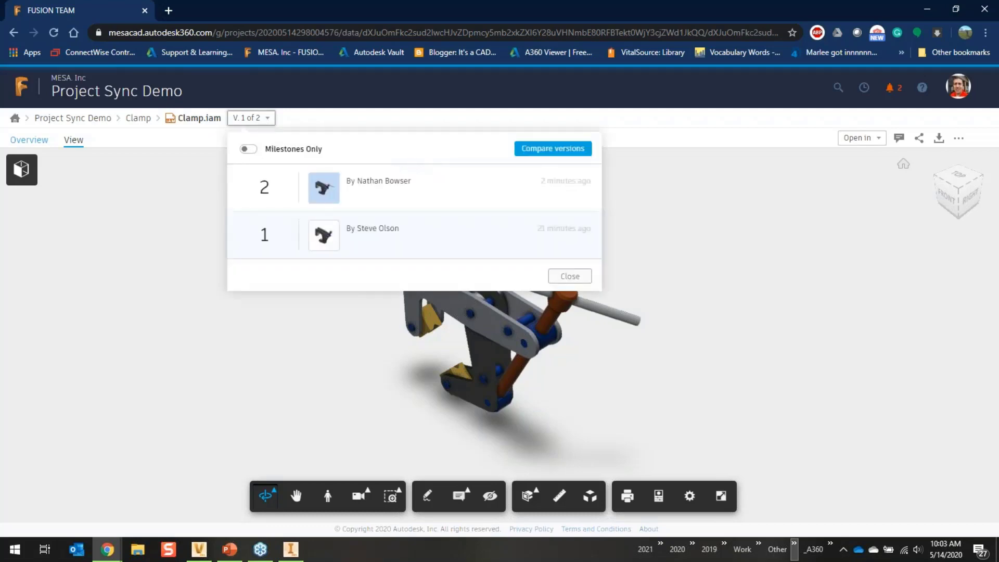
pyautogui.click(150, 222)
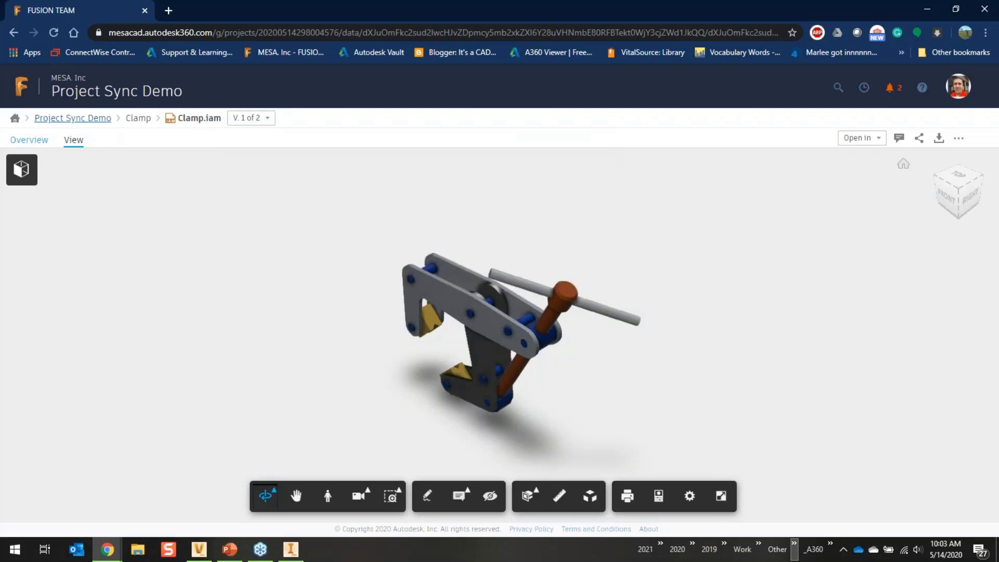
# - Navigate back to the Project Sync Demo contents, then return to Vault
pyautogui.click(102, 119)
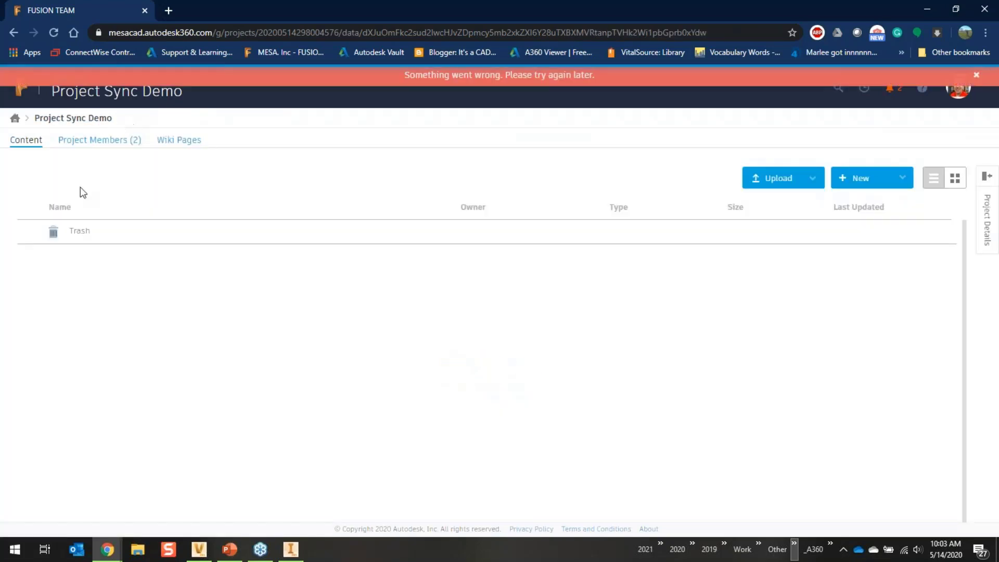
pyautogui.click(15, 119)
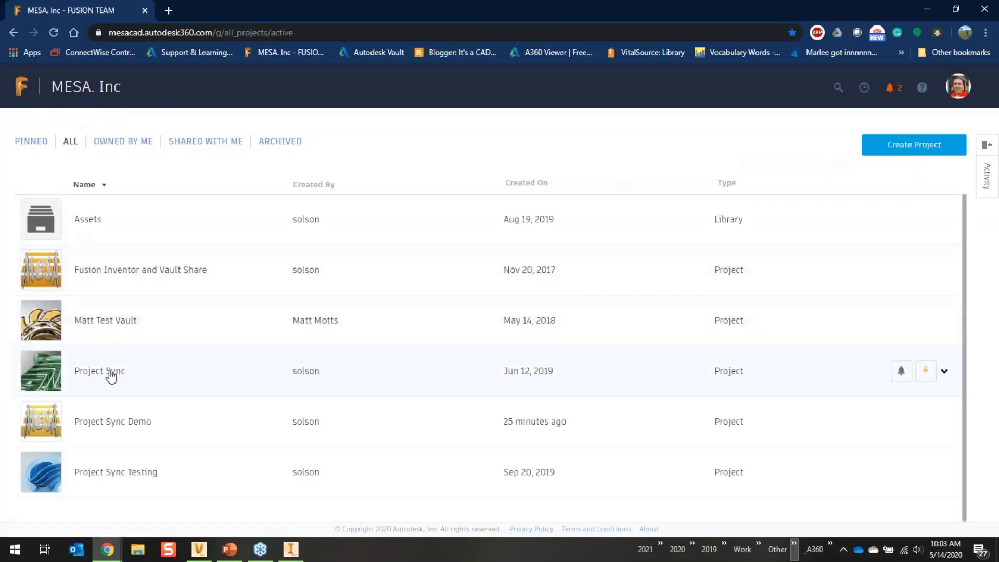
pyautogui.click(108, 422)
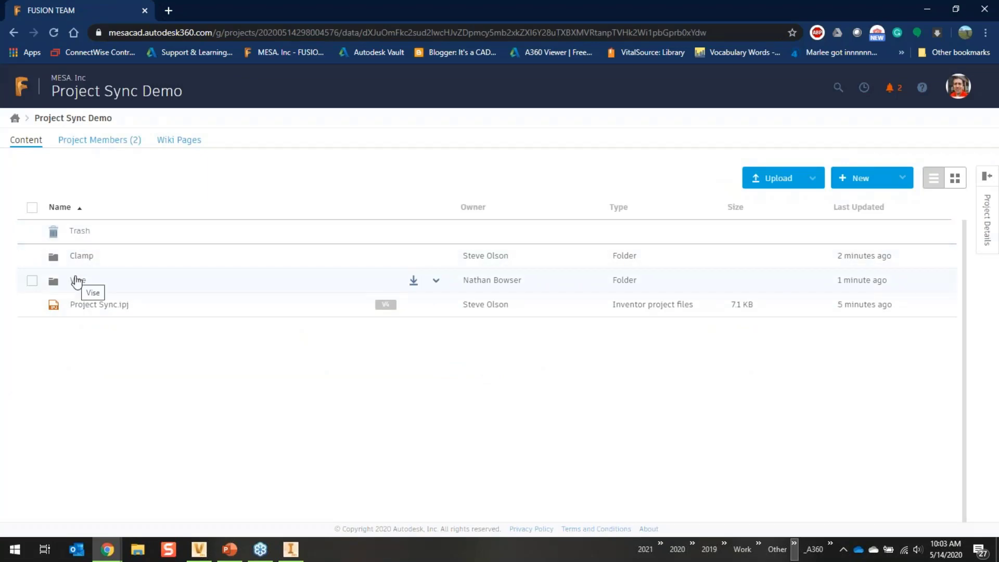
pyautogui.click(198, 556)
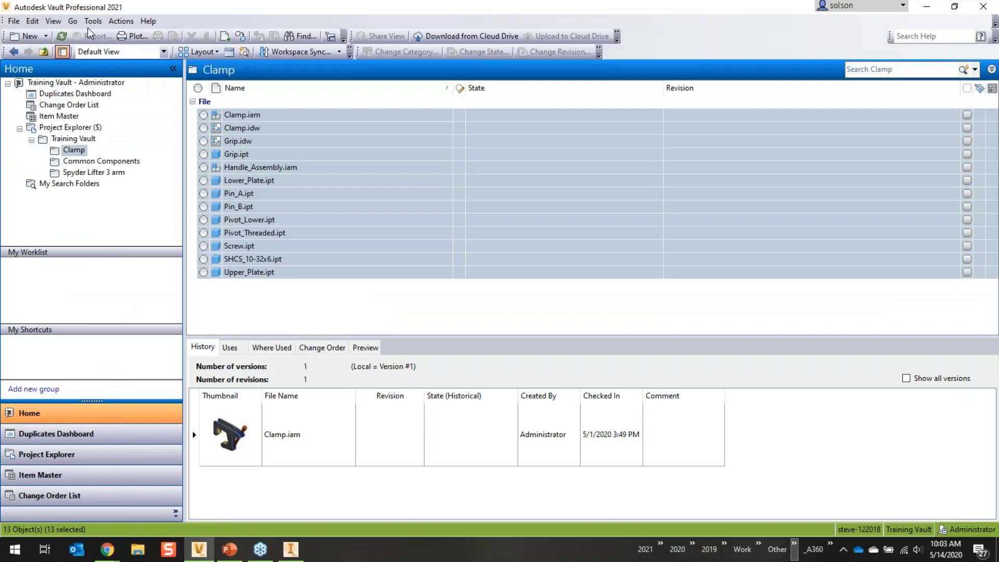
# - Add a folder named Vise under Training Vault
pyautogui.click(75, 138)
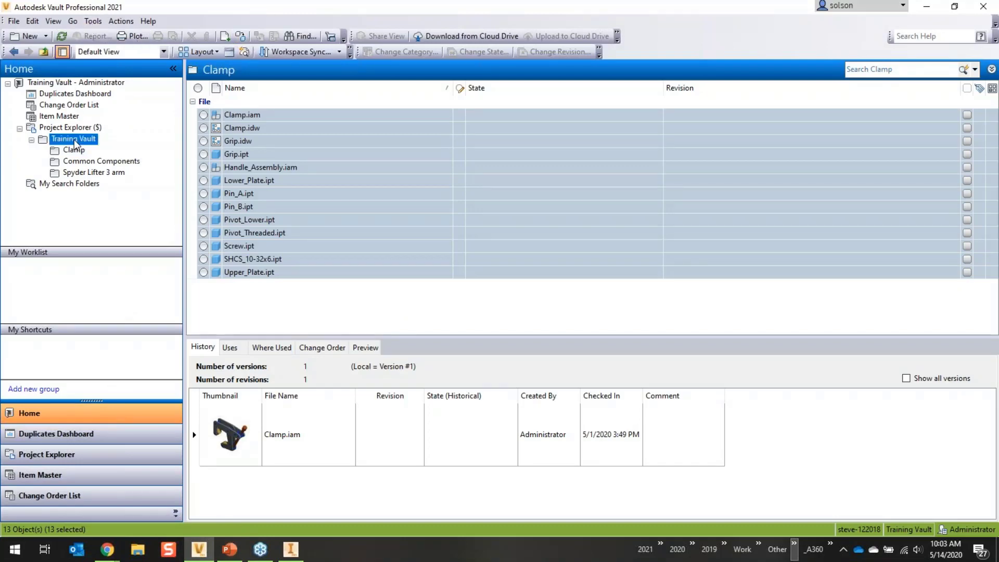
pyautogui.rightClick(76, 139)
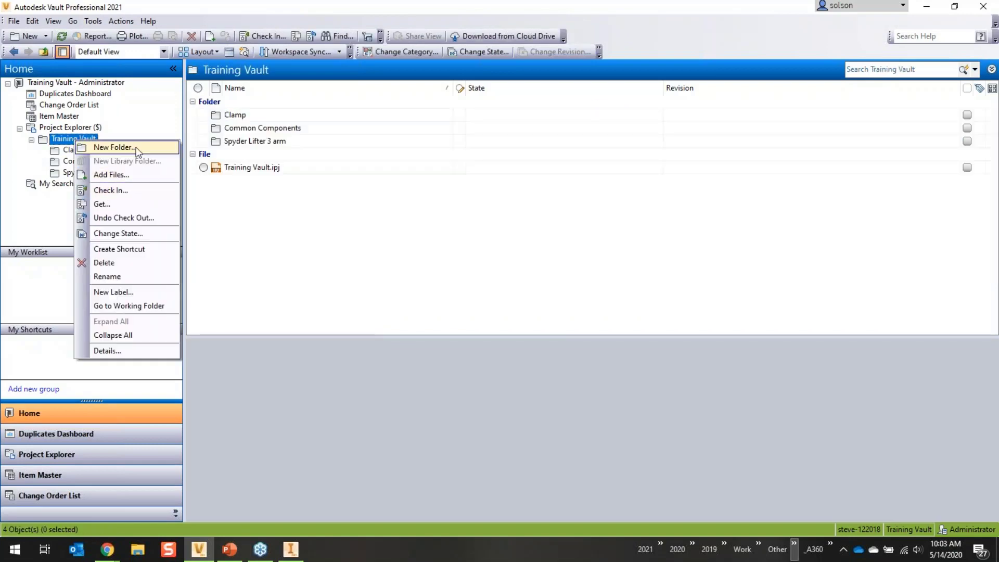
pyautogui.click(109, 148)
pyautogui.write('Vise')
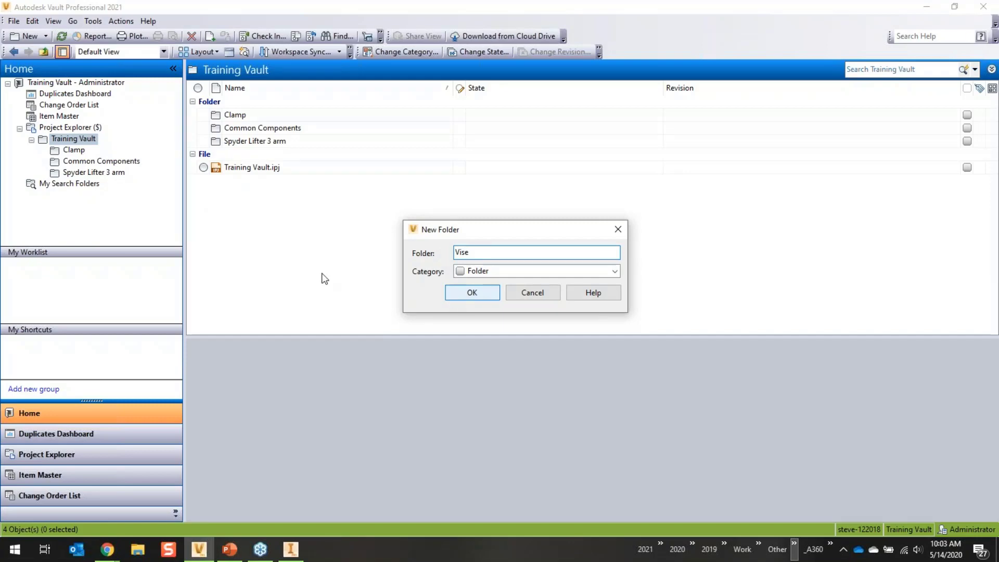
pyautogui.press('Return')
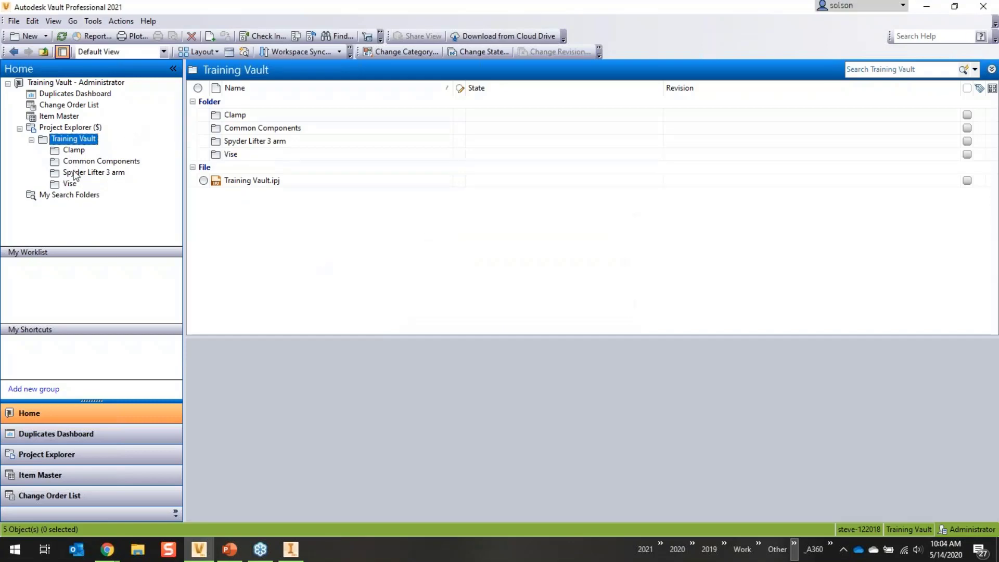
pyautogui.click(93, 20)
# - Start a new cloud drive mapping named Vise for the $/Training Vault/Vise vault folder
pyautogui.moveTo(156, 111)
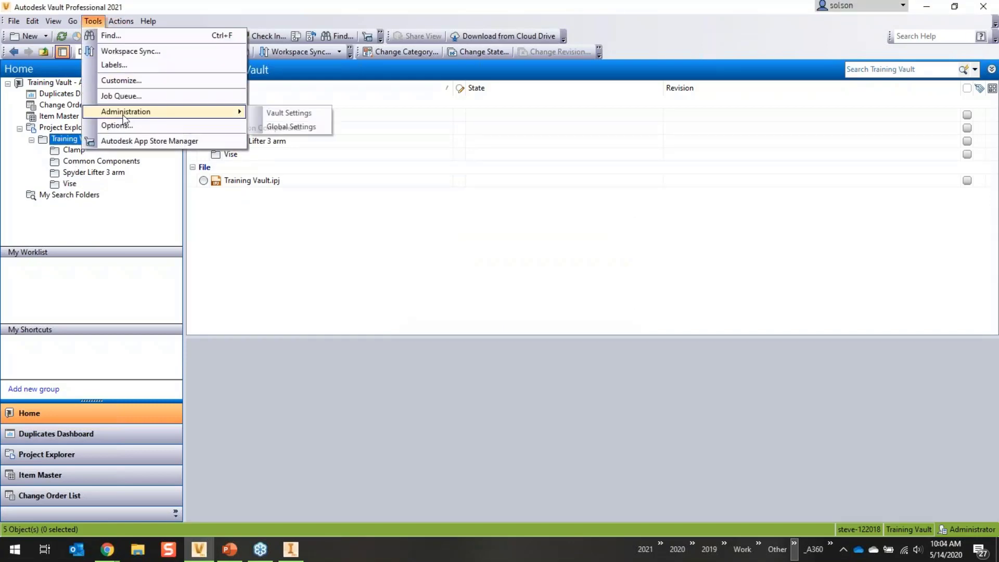
pyautogui.click(284, 113)
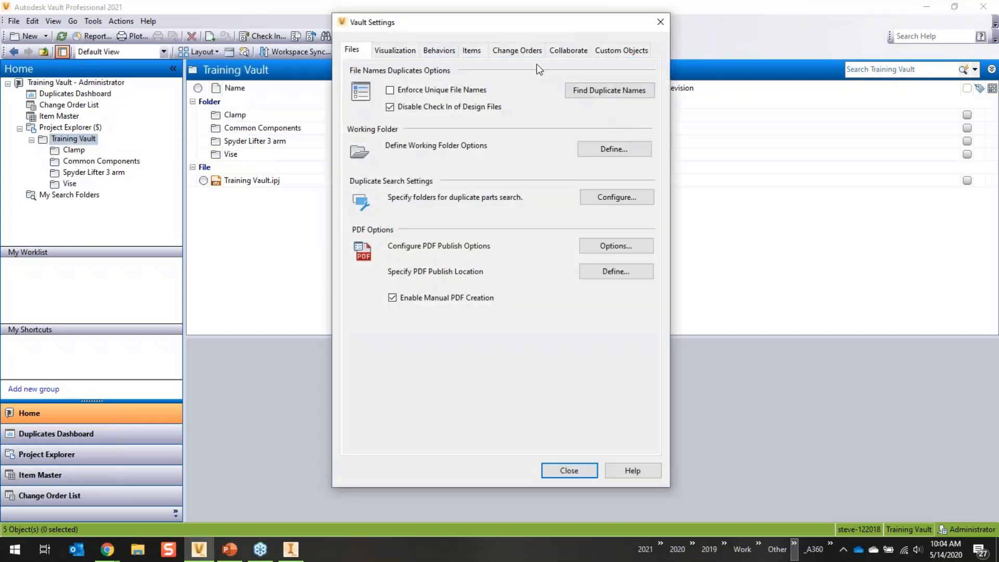
pyautogui.click(582, 50)
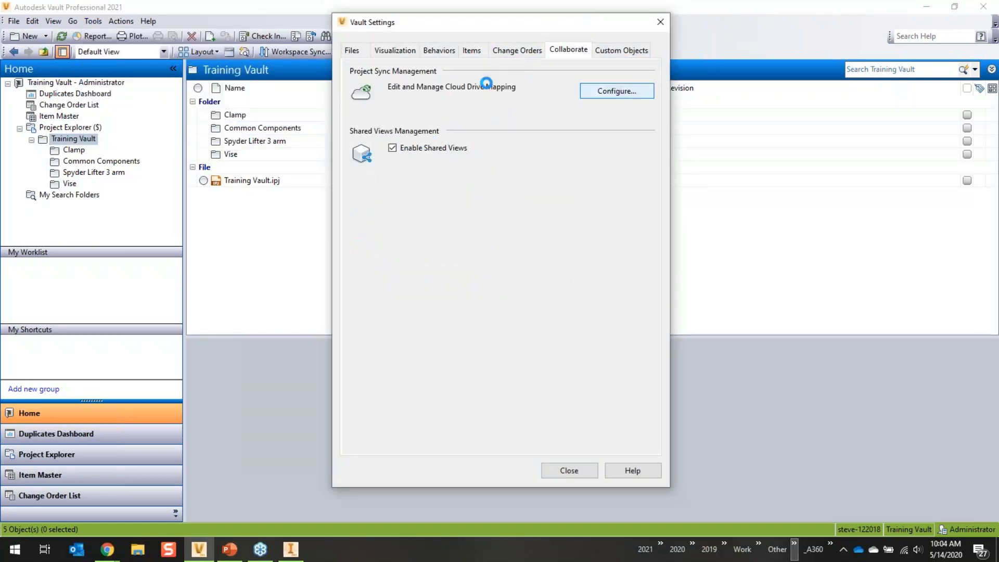
pyautogui.click(437, 80)
pyautogui.write('Vise')
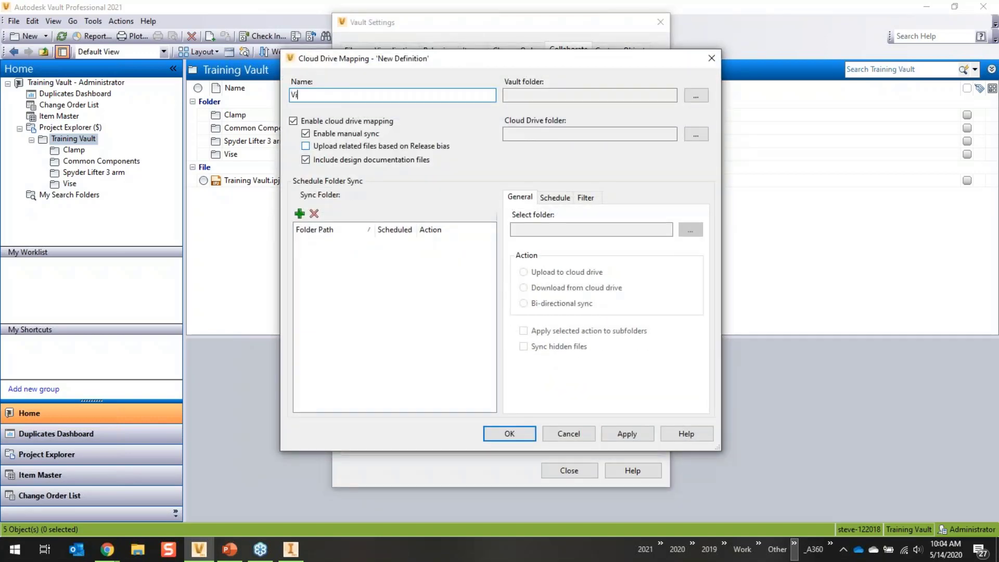
pyautogui.click(696, 95)
pyautogui.click(407, 181)
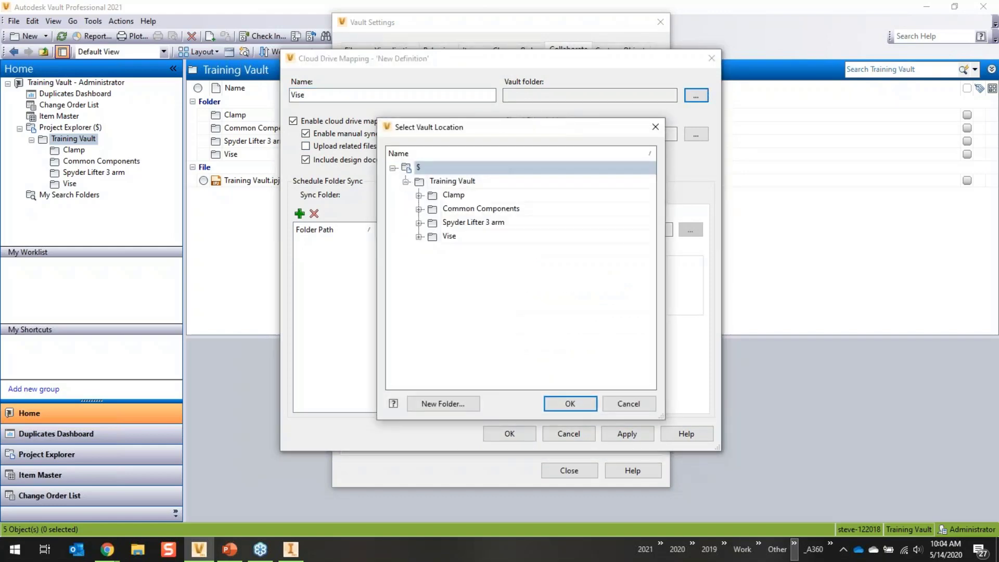
pyautogui.click(449, 236)
pyautogui.click(570, 404)
# - Link the mapping to the Vise cloud folder in MESA. Inc's Project Sync Demo project
pyautogui.click(696, 135)
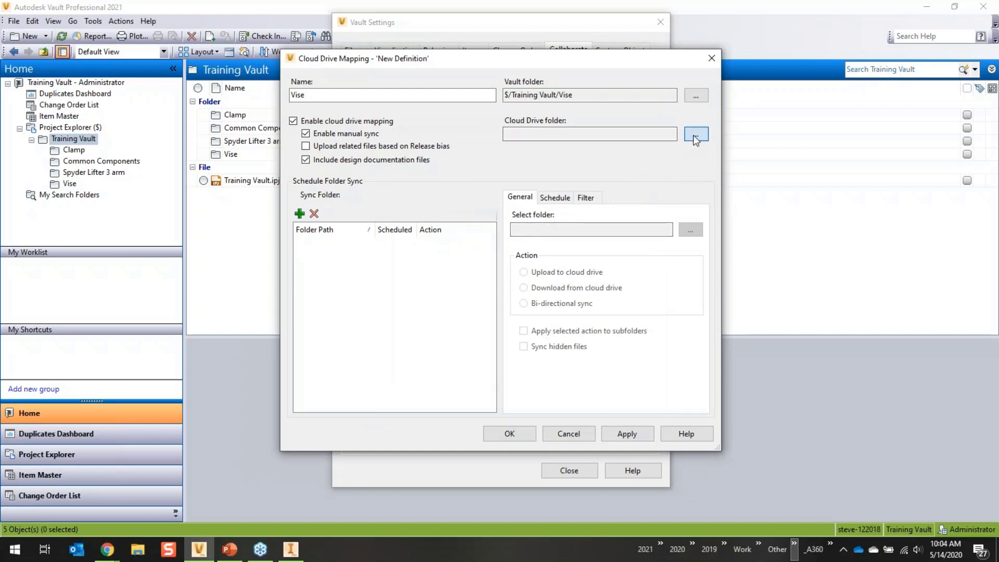
pyautogui.click(297, 81)
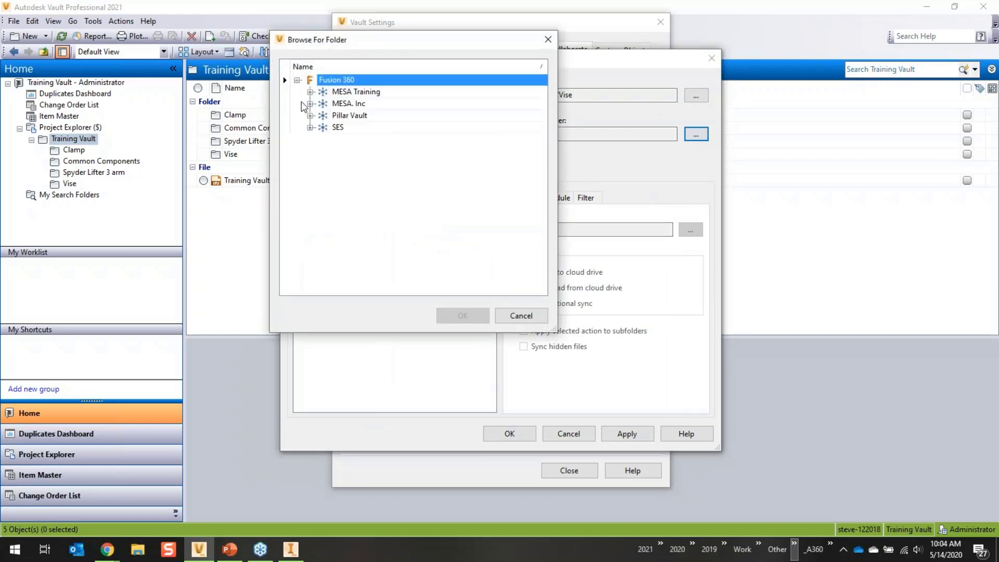
pyautogui.click(310, 104)
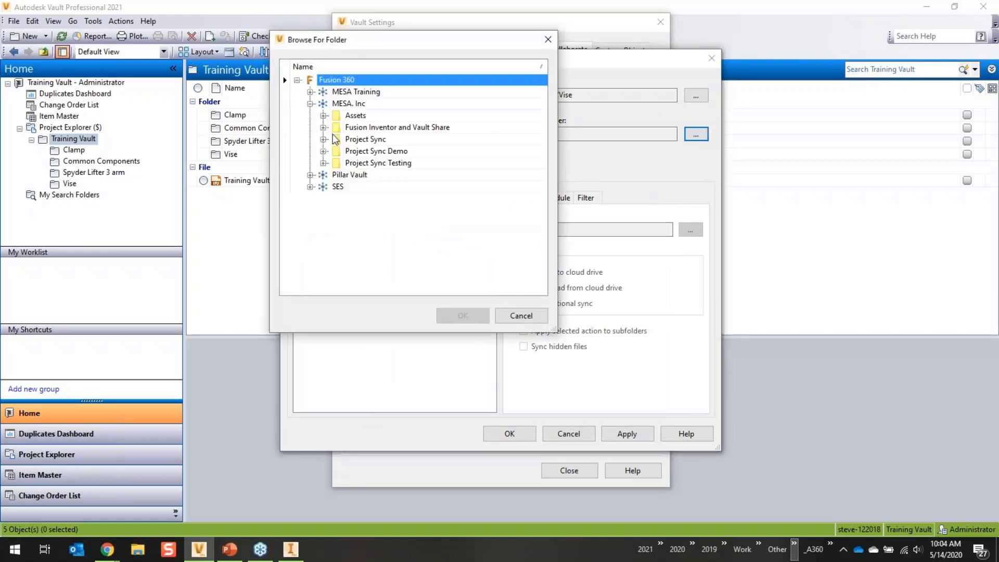
pyautogui.click(323, 151)
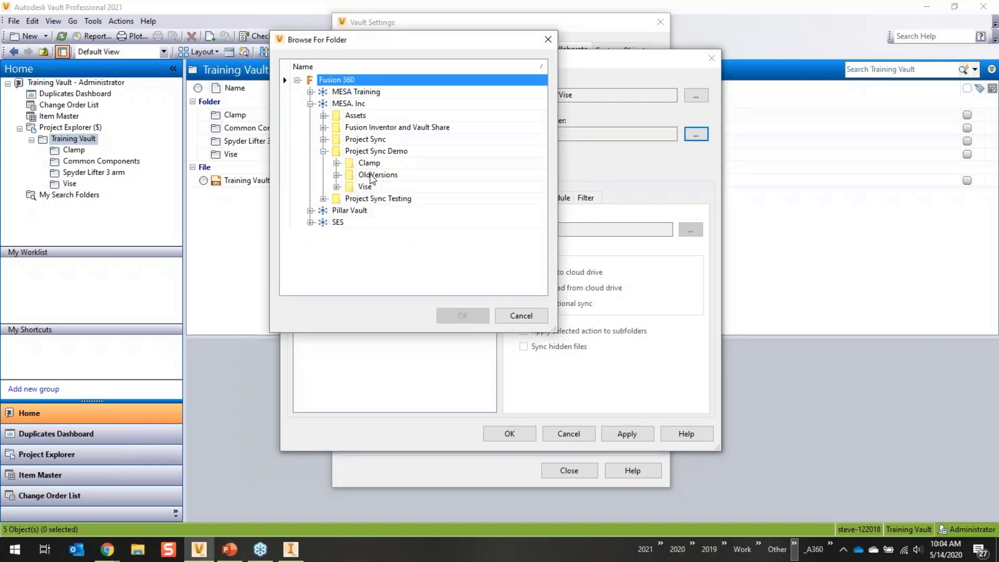
pyautogui.click(365, 188)
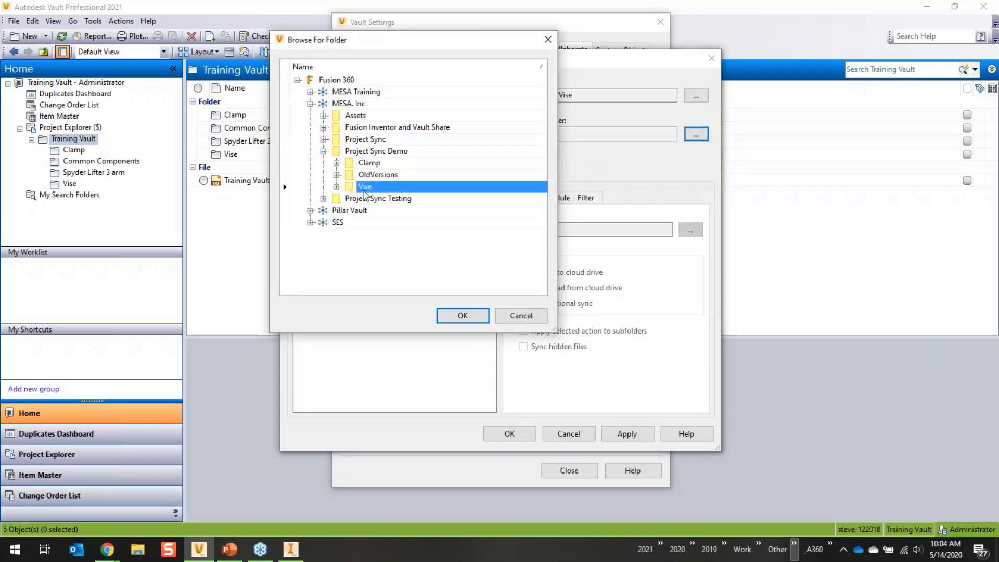
pyautogui.click(458, 315)
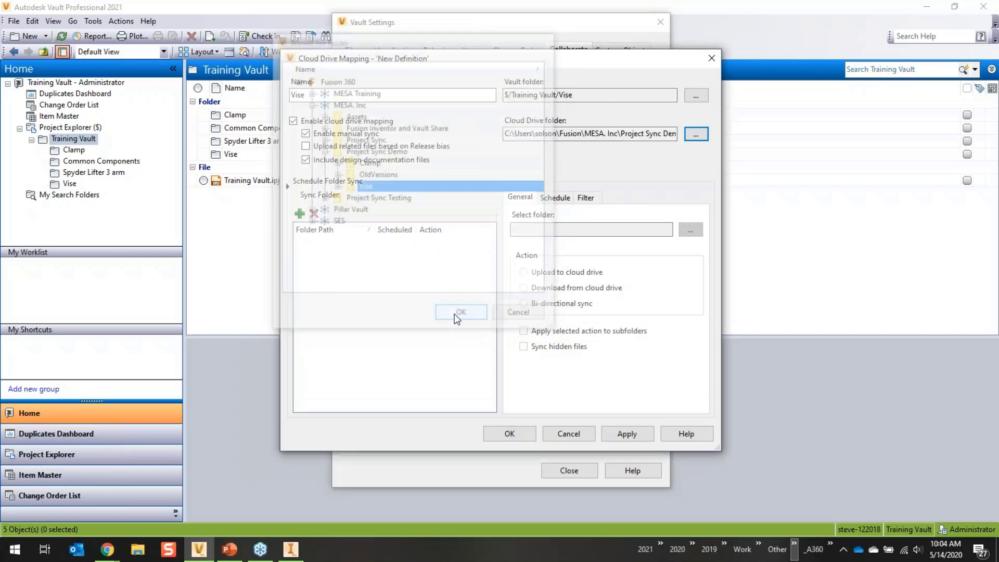
# - Add the Vise folder to sync bi-directionally, including its subfolders
pyautogui.click(299, 214)
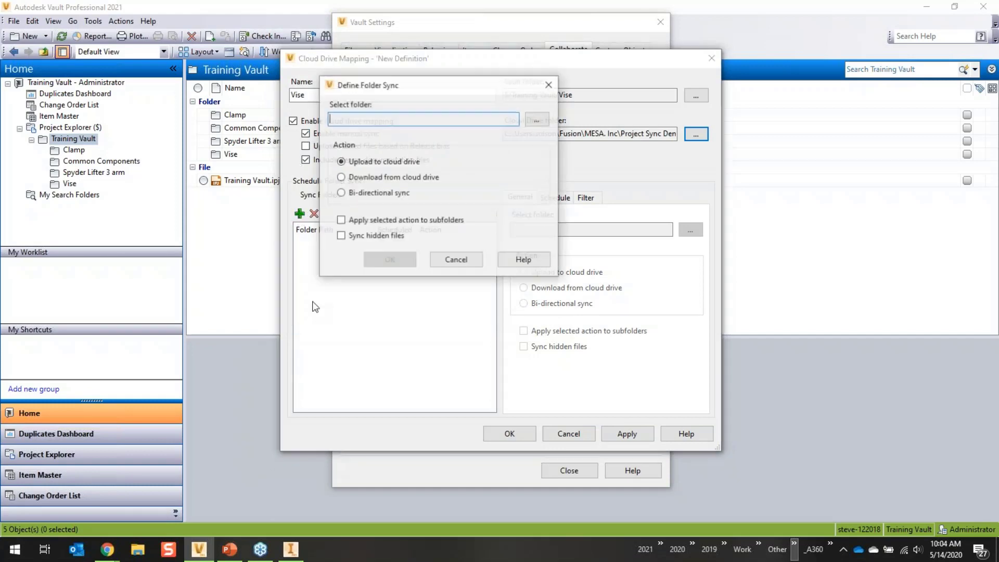
pyautogui.click(537, 120)
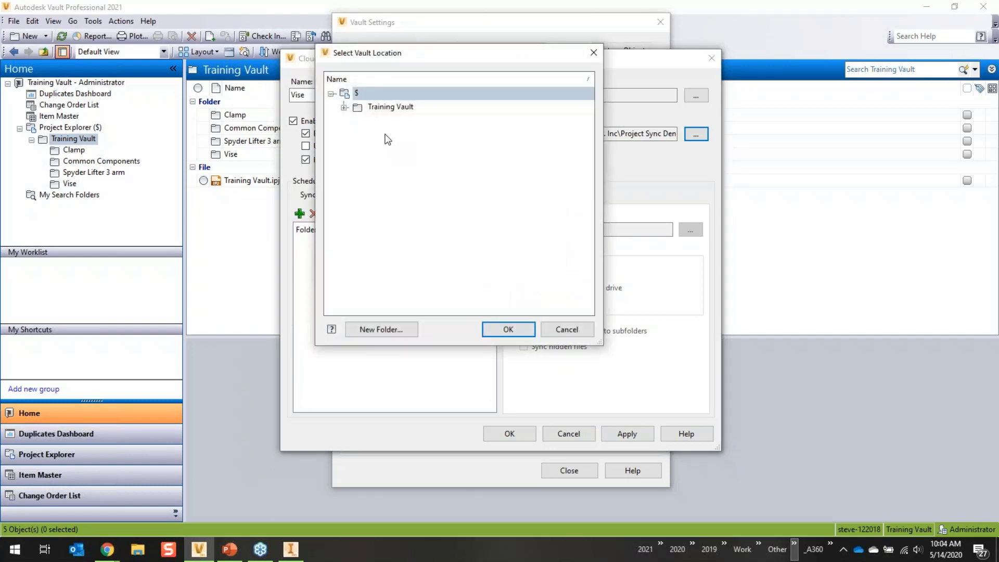
pyautogui.click(344, 107)
pyautogui.click(387, 162)
pyautogui.click(497, 329)
pyautogui.click(339, 193)
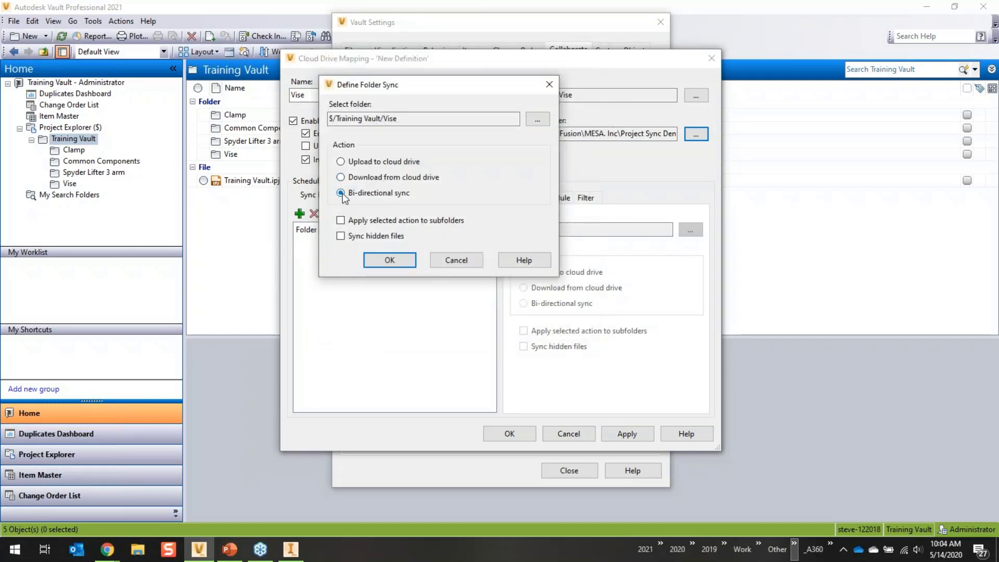
pyautogui.click(340, 220)
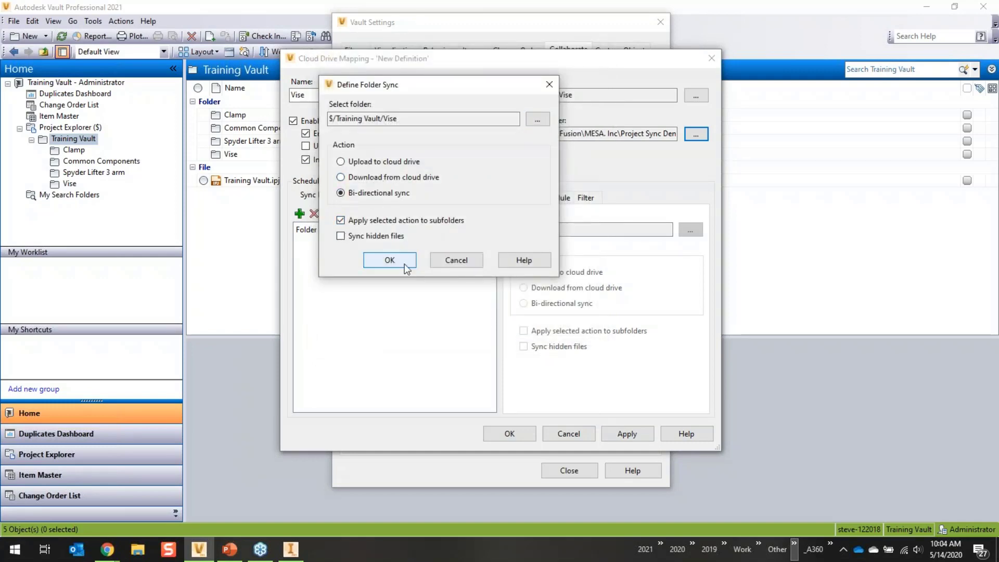
pyautogui.click(386, 260)
# - Schedule the sync every 8 hours, save the Vise mapping and close Vault Settings
pyautogui.click(558, 198)
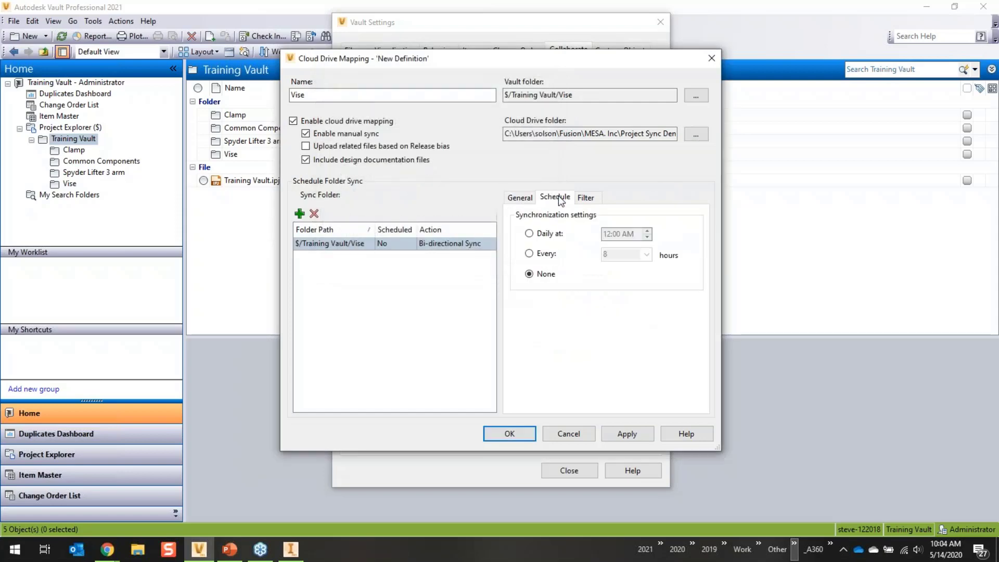
pyautogui.click(529, 253)
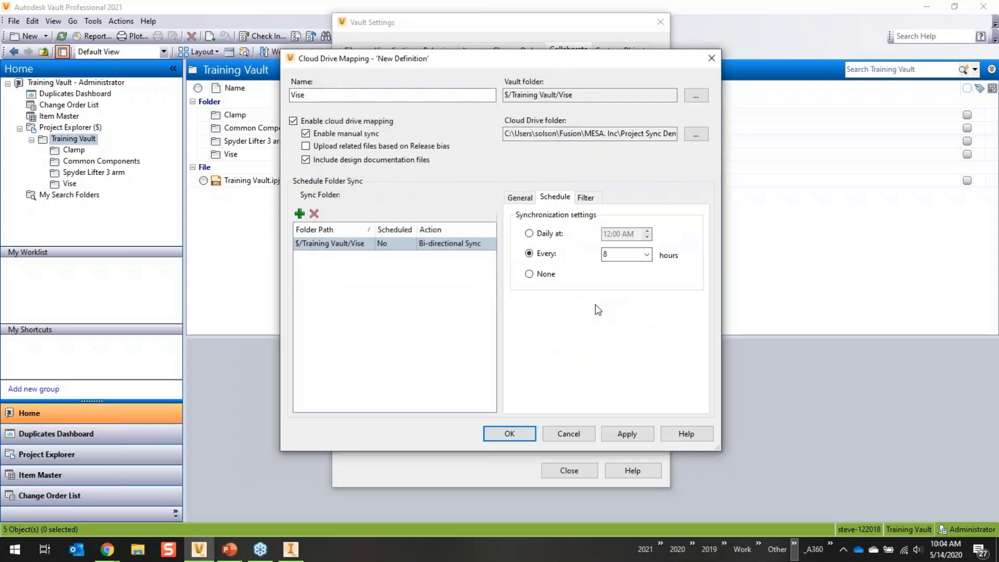
pyautogui.click(510, 433)
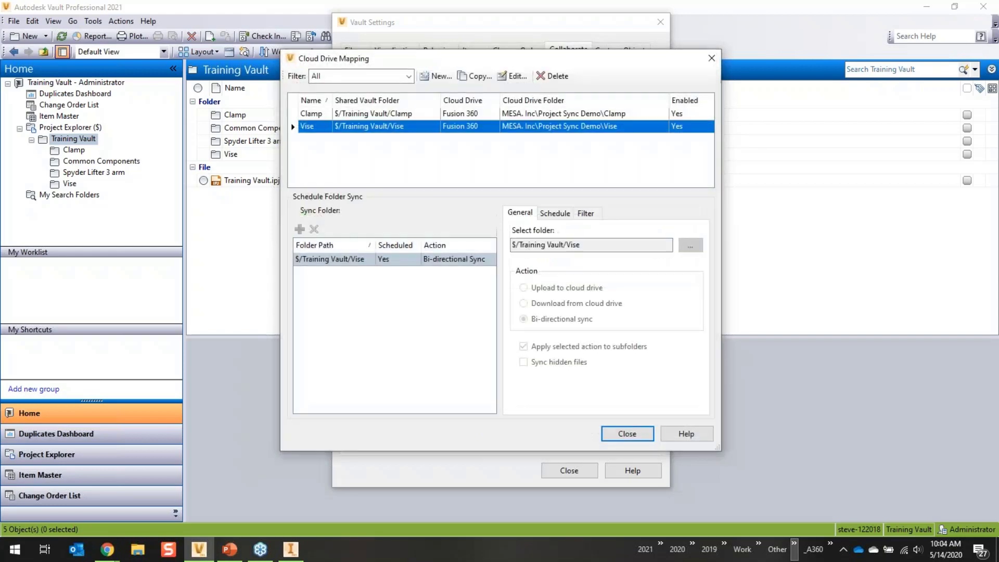
pyautogui.click(623, 434)
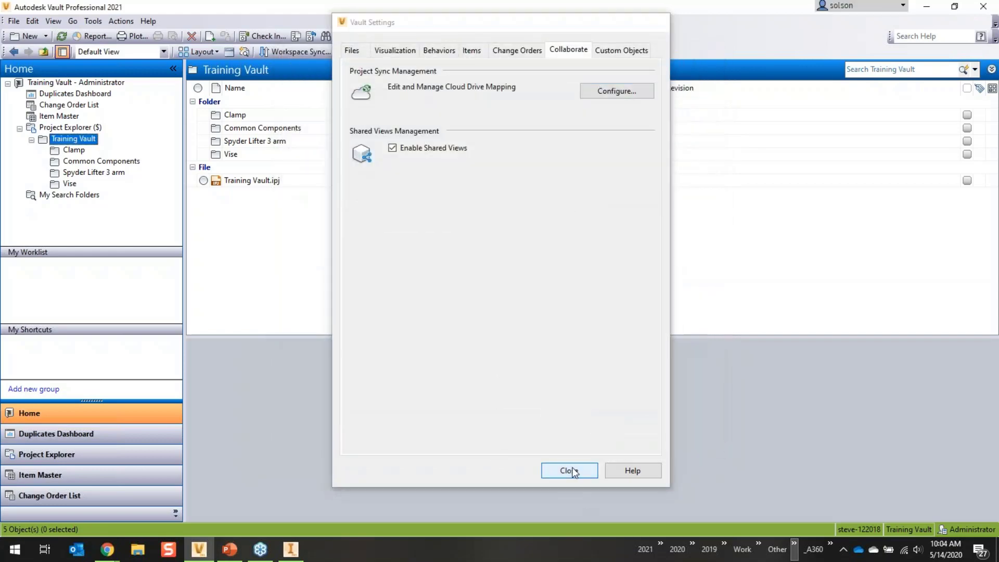
pyautogui.click(569, 470)
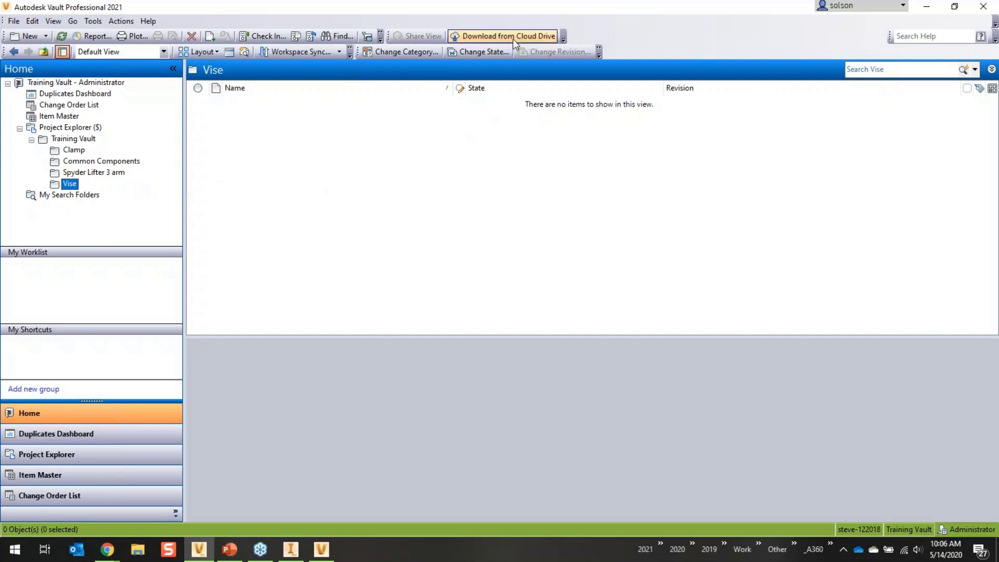
# - Download all 14 files from the Vise cloud drive location into the vault
pyautogui.click(492, 37)
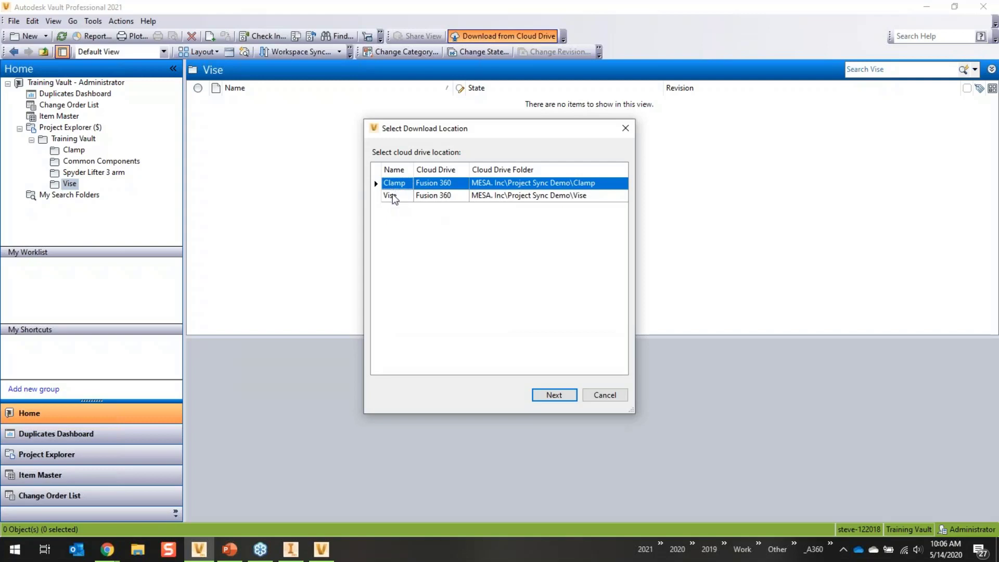
pyautogui.click(392, 194)
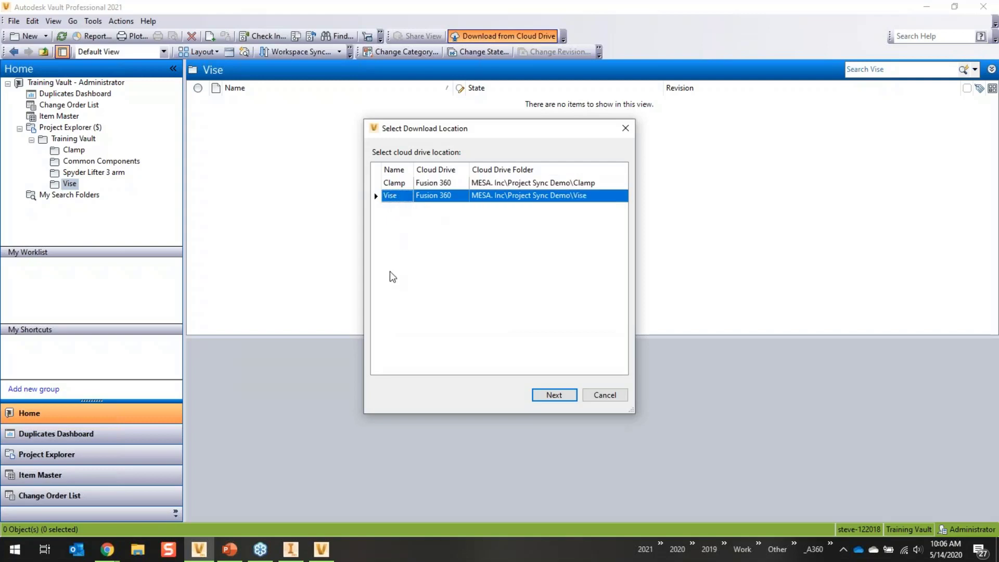
pyautogui.click(552, 396)
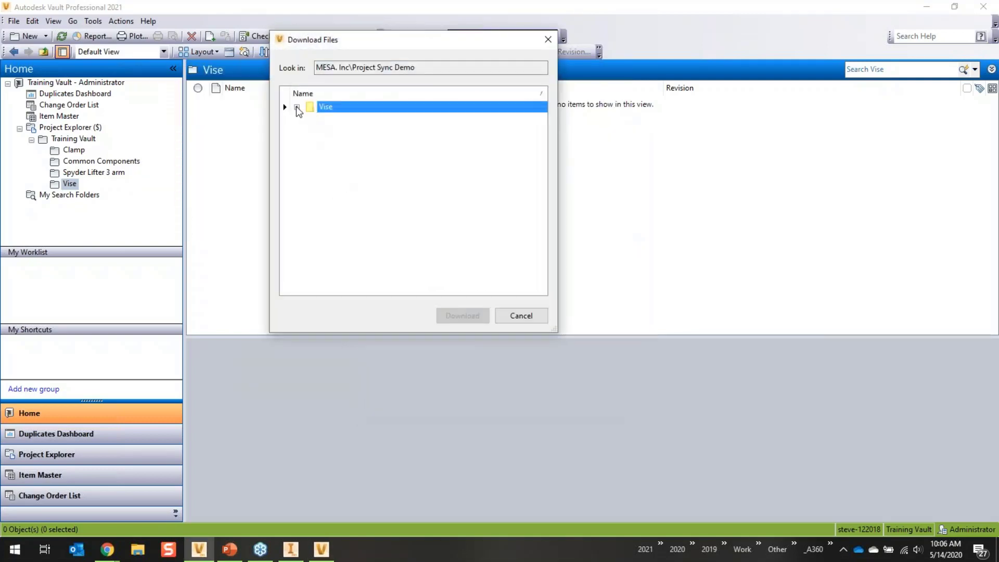
pyautogui.click(297, 107)
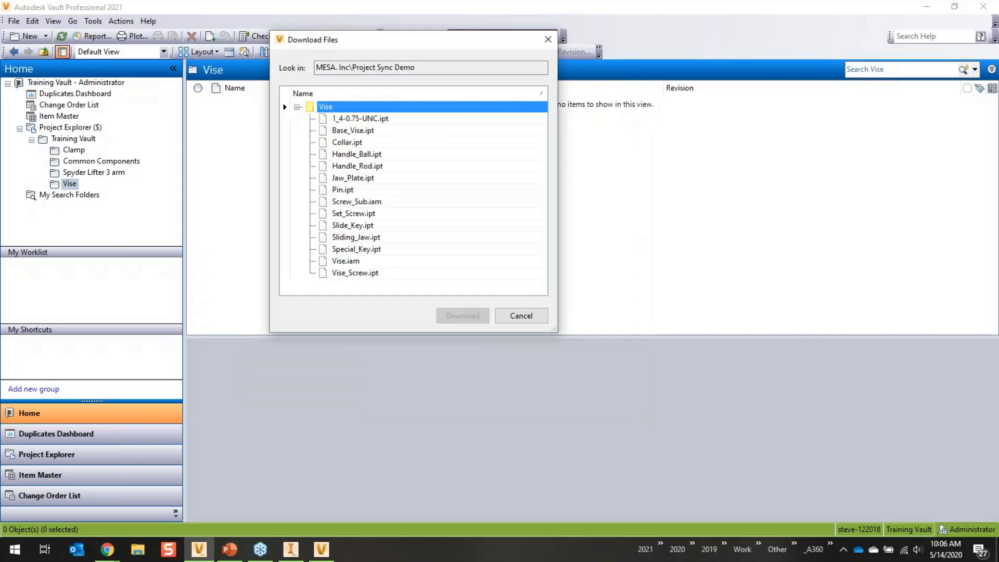
pyautogui.click(363, 120)
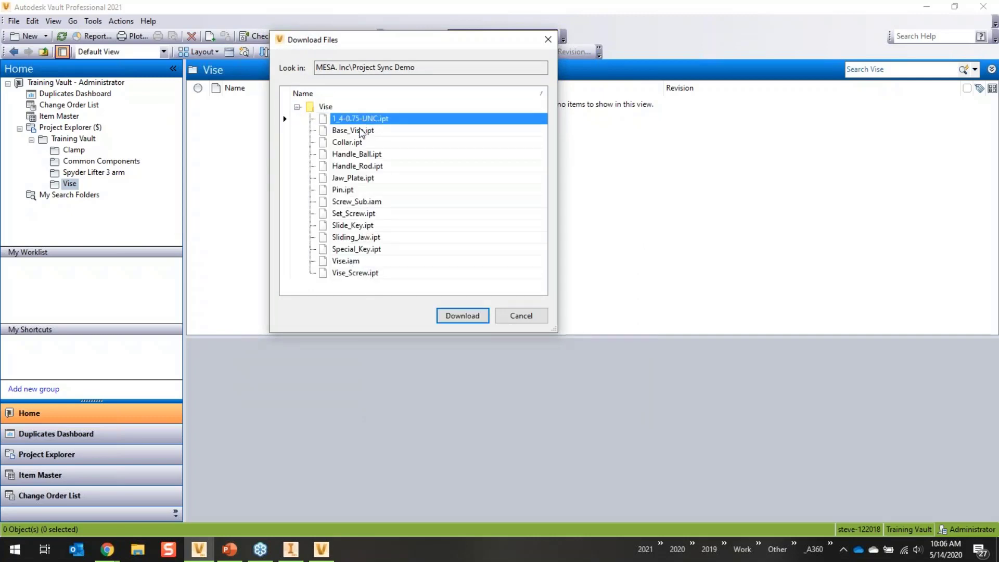
pyautogui.keyDown('shift'); pyautogui.click(364, 274); pyautogui.keyUp('shift')
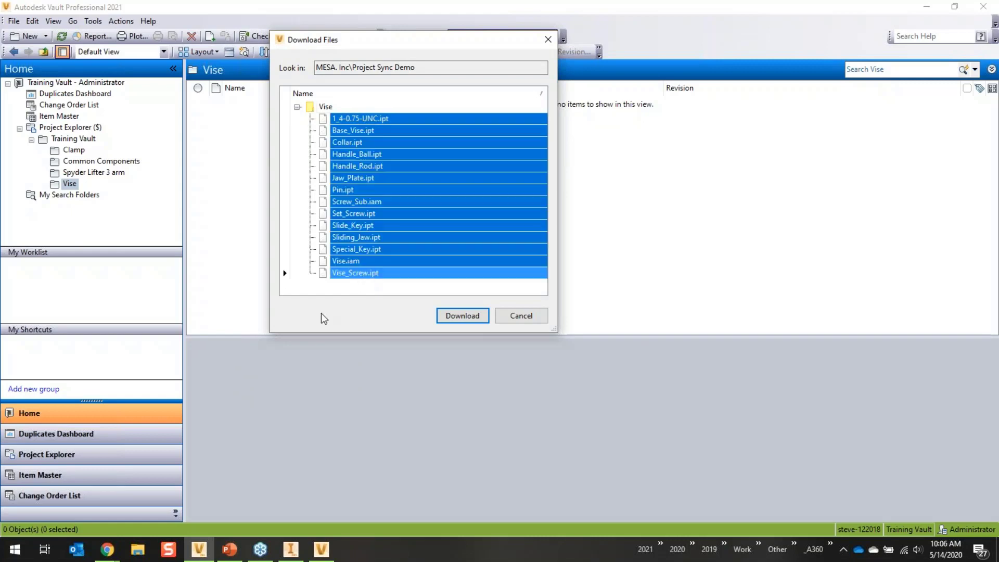
pyautogui.click(464, 318)
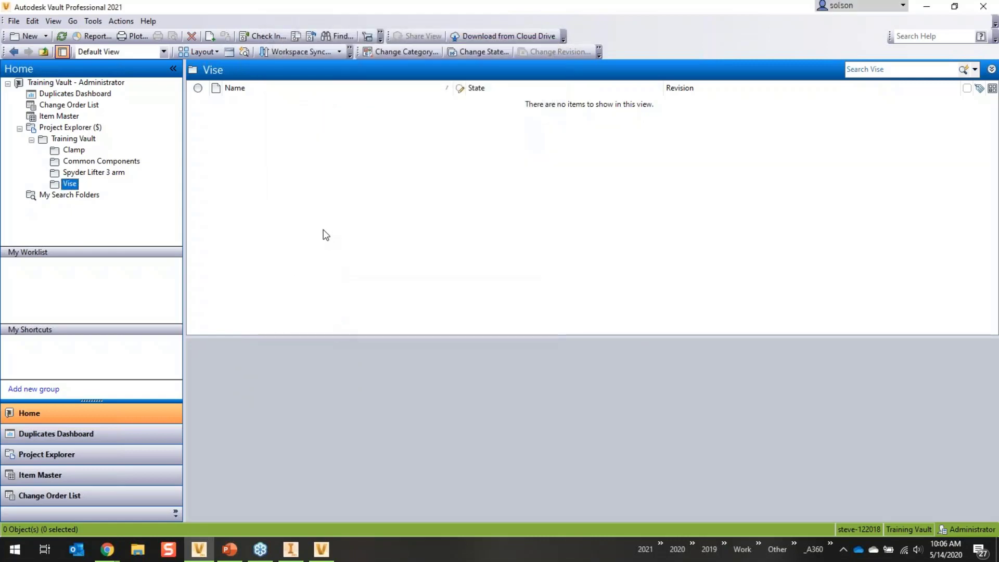
# - Download every file in the Clamp cloud drive folder, selected with Ctrl+A, into the vault
pyautogui.click(474, 36)
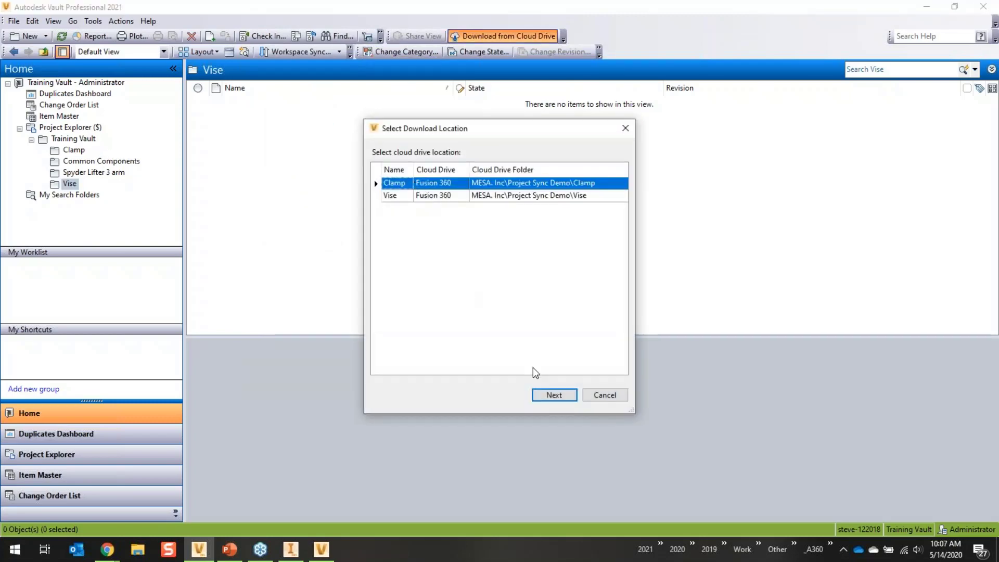
pyautogui.click(554, 395)
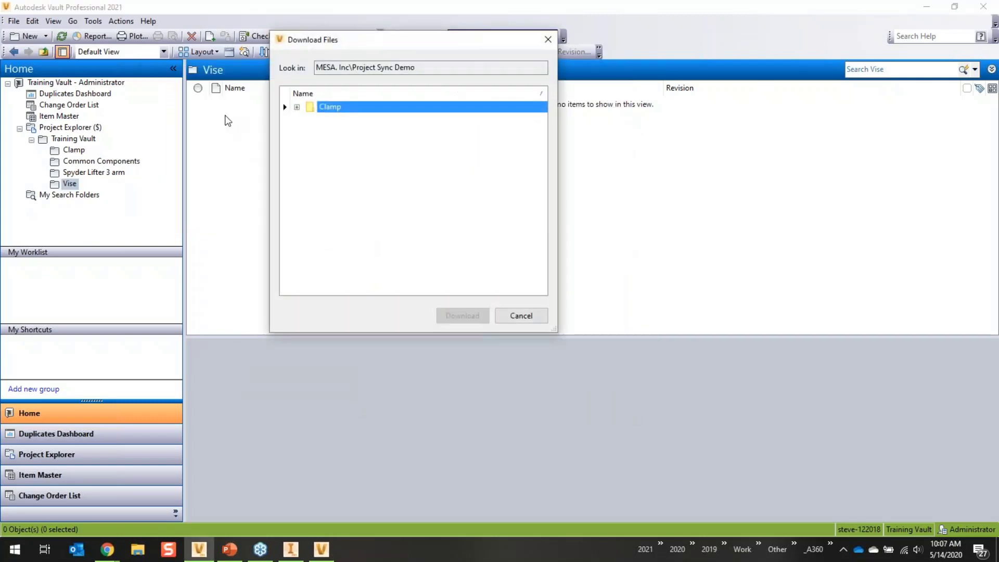
pyautogui.click(297, 107)
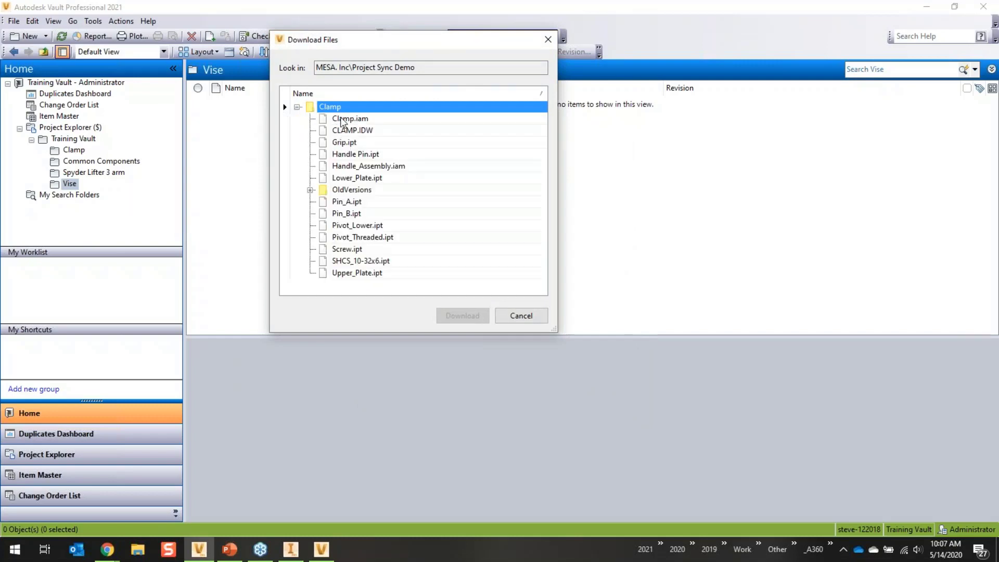
pyautogui.click(343, 120)
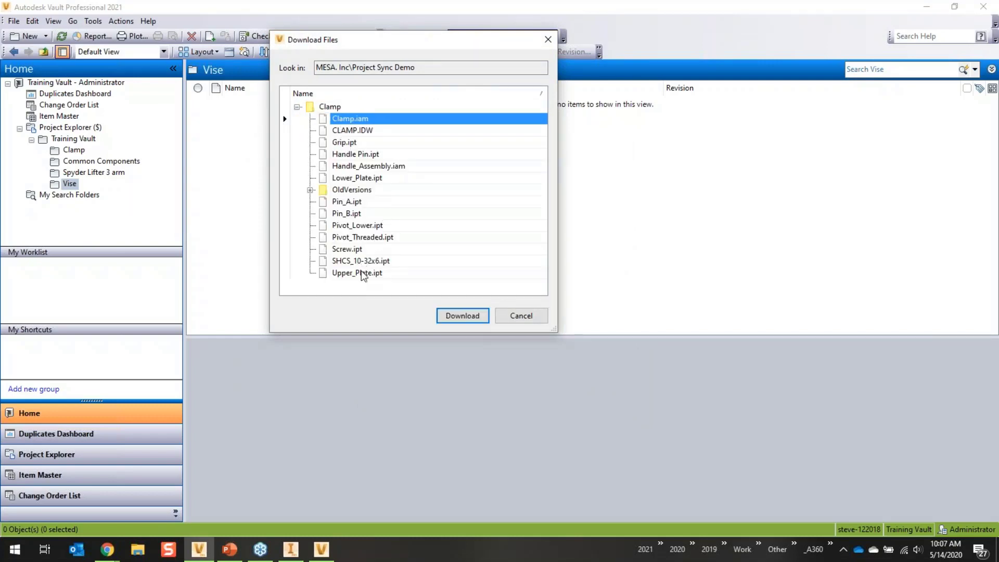
pyautogui.hotkey('ctrl', 'a')
pyautogui.click(461, 315)
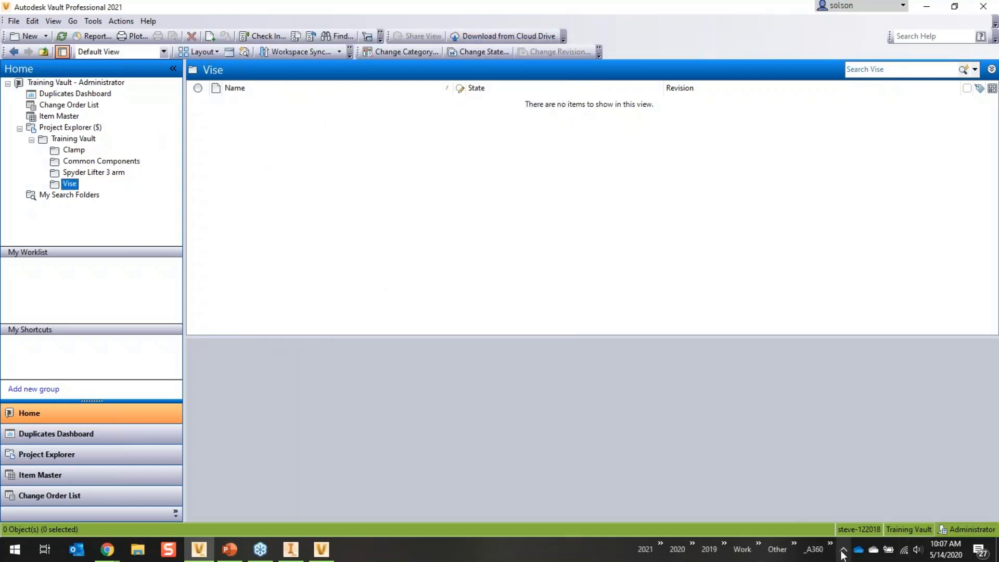
pyautogui.click(844, 550)
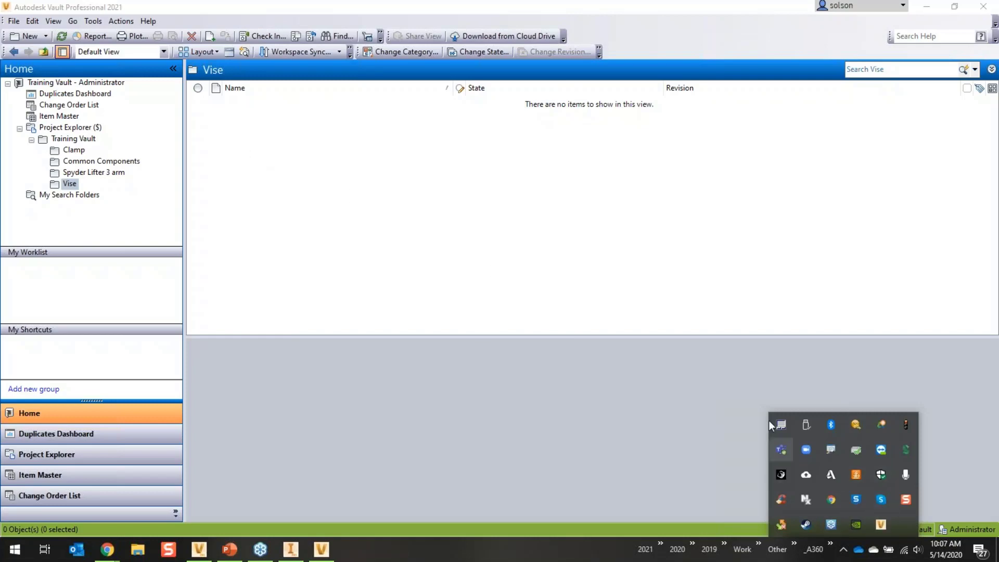
# - Pause and resume Job Processor so it runs the Fusion 360 download job, then close it
pyautogui.doubleClick(881, 524)
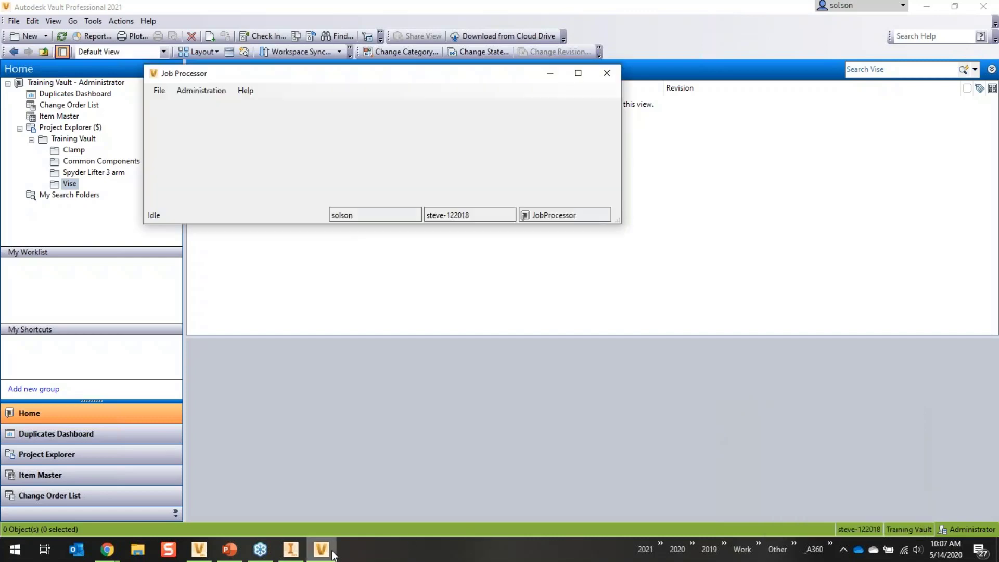
pyautogui.click(160, 91)
pyautogui.click(177, 105)
pyautogui.click(159, 91)
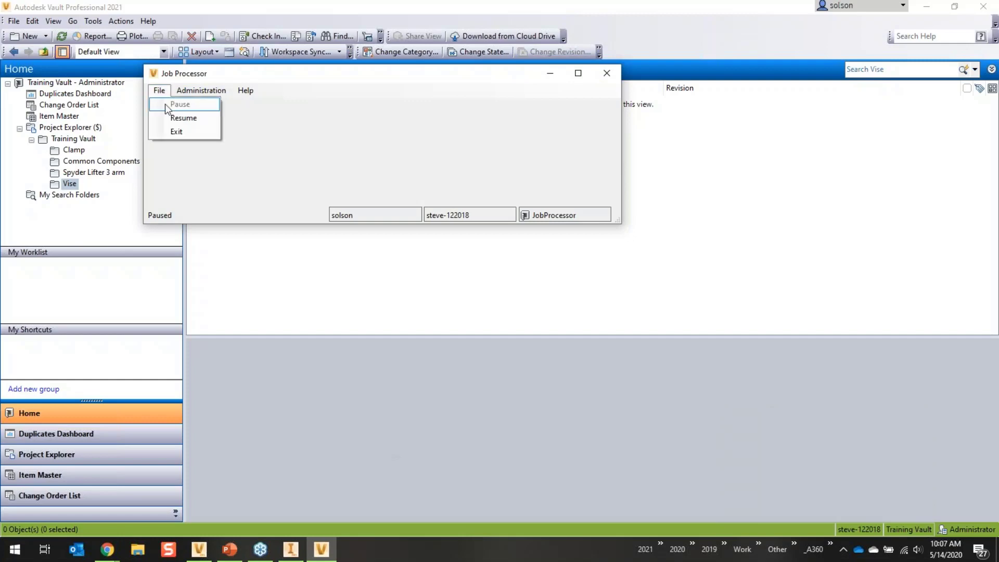
pyautogui.click(175, 117)
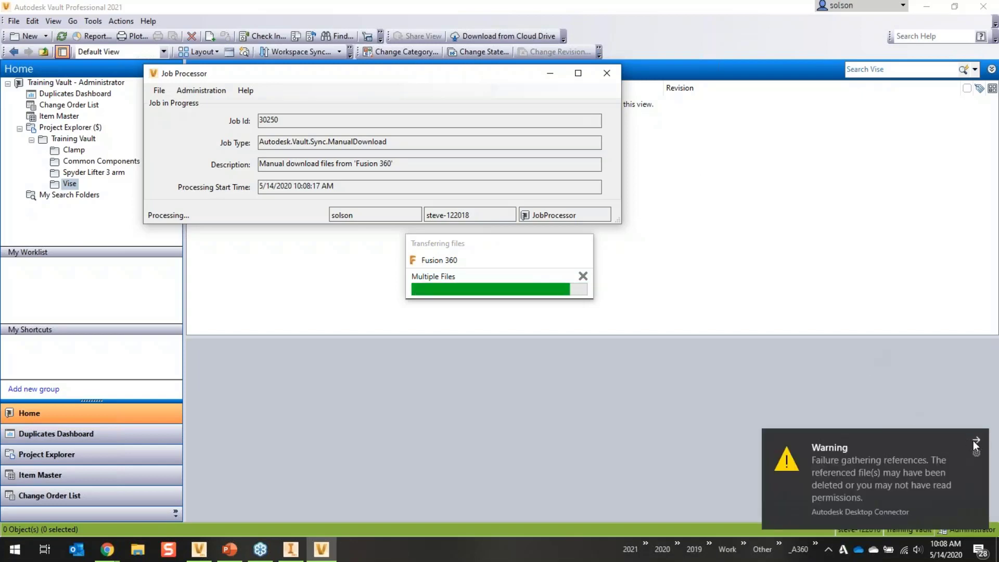
pyautogui.click(976, 439)
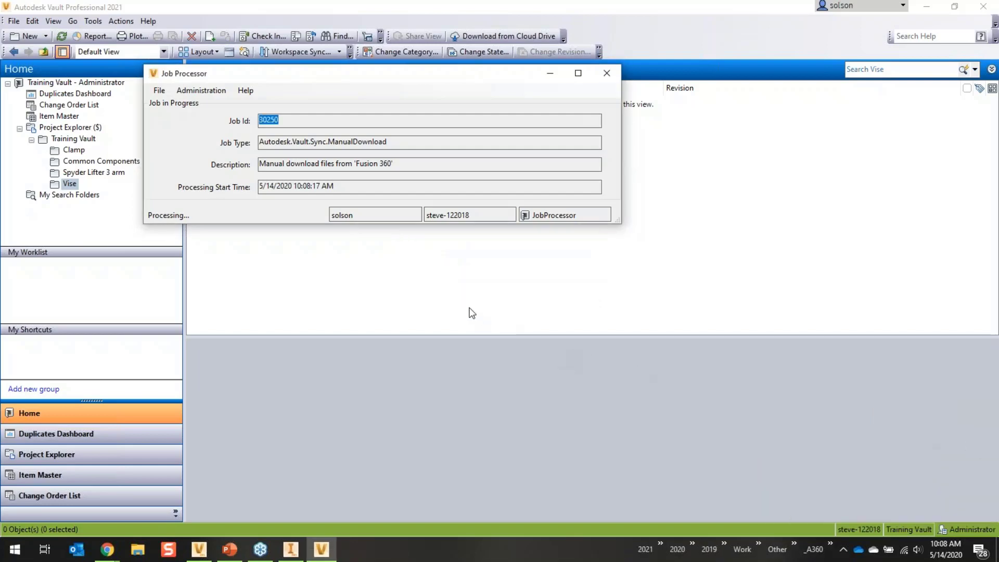
pyautogui.click(606, 73)
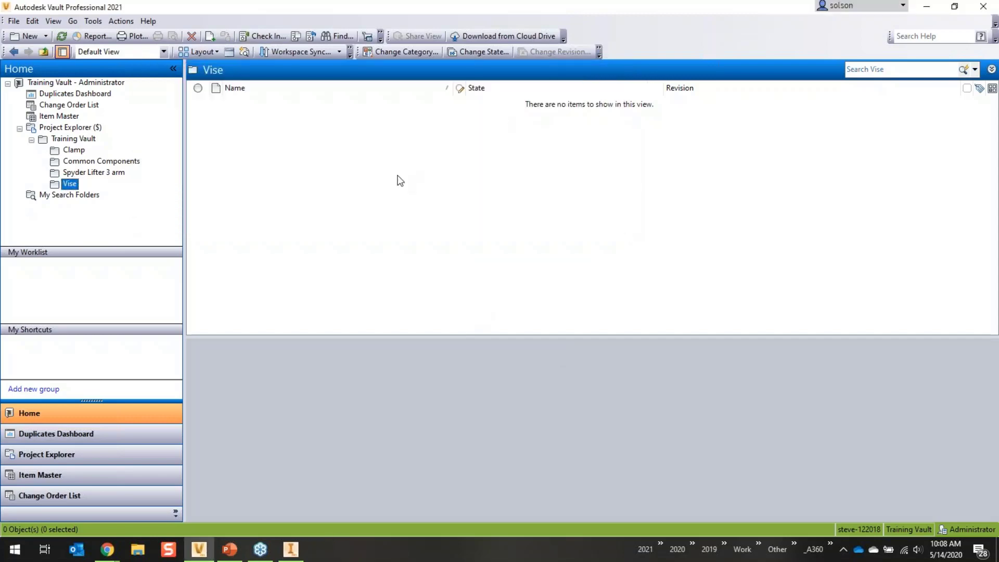
# - Refresh the vault and check the version history of Clamp.iam and Clamp.idw
pyautogui.click(62, 37)
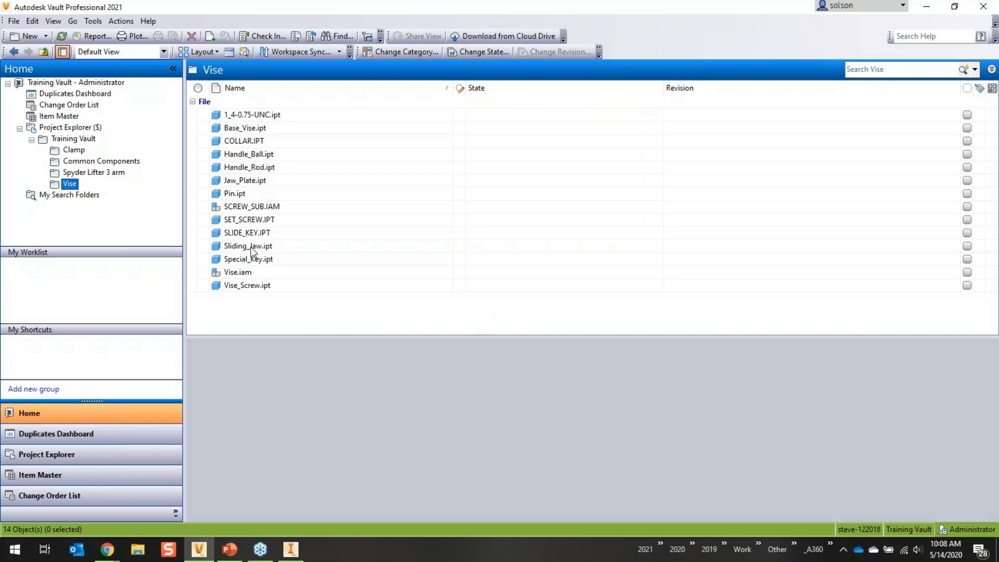
pyautogui.click(76, 150)
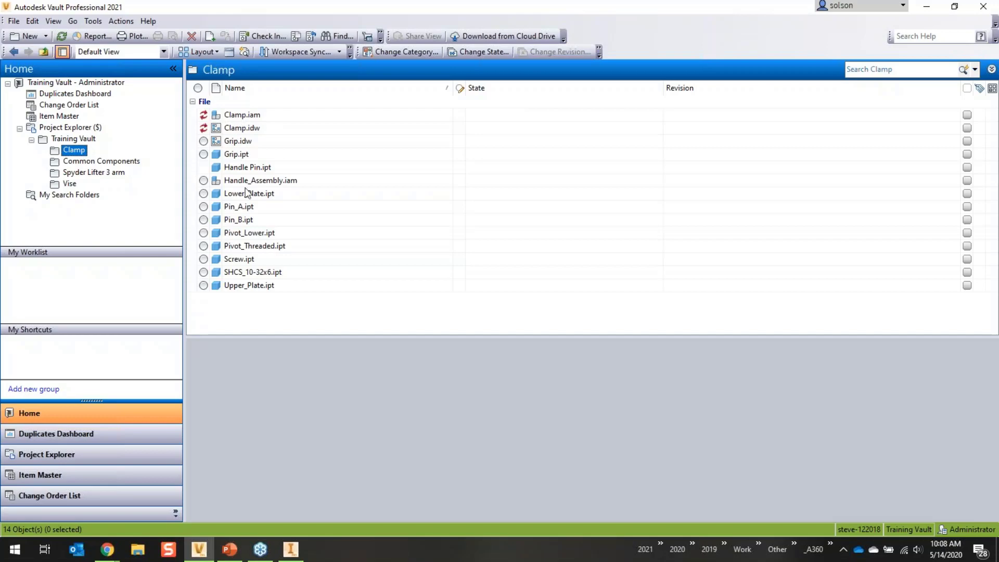
pyautogui.click(232, 116)
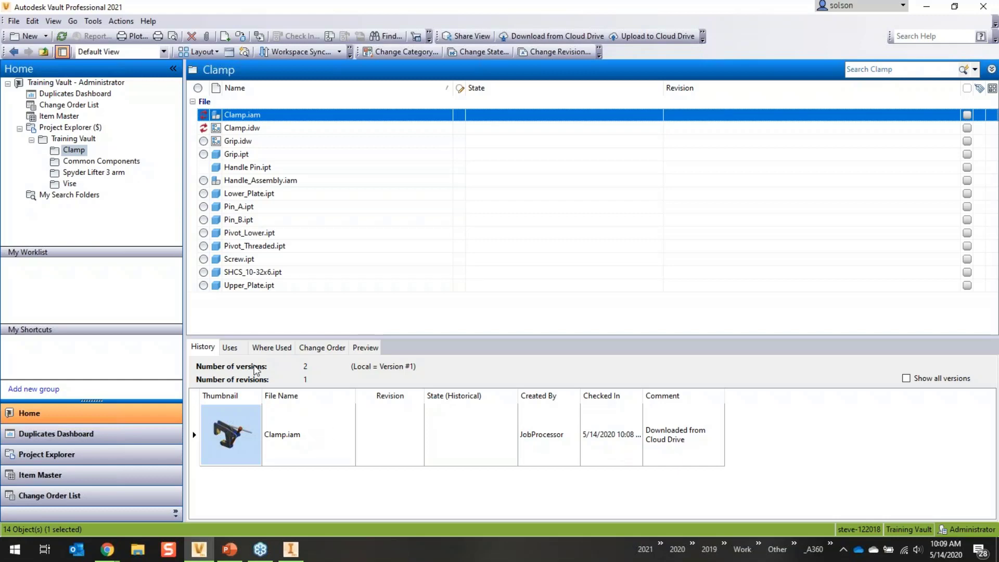
pyautogui.click(248, 128)
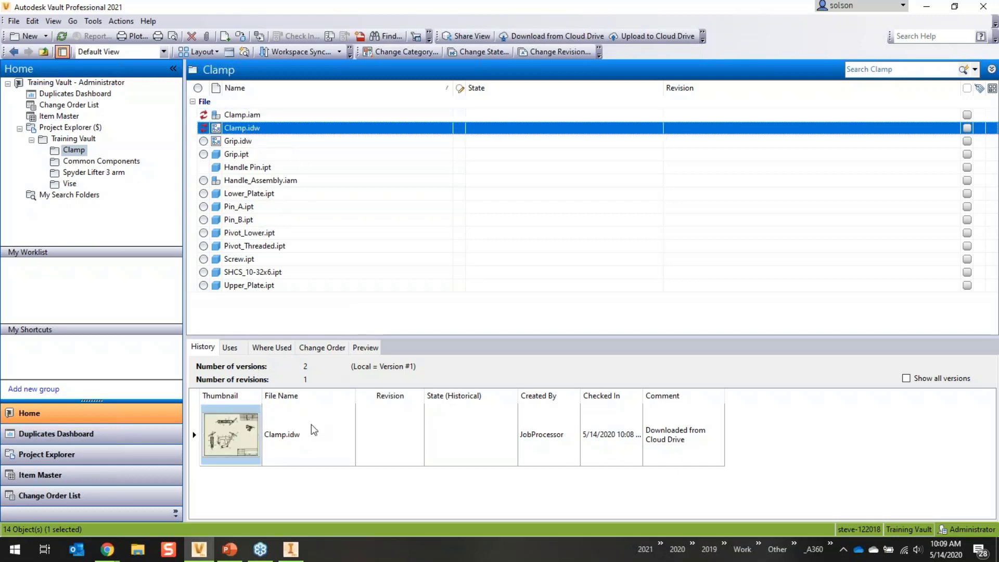
# - Check the history of the downloaded Vise files 1_4-0.75-UNC.ipt and COLLAR.IPT
pyautogui.click(68, 186)
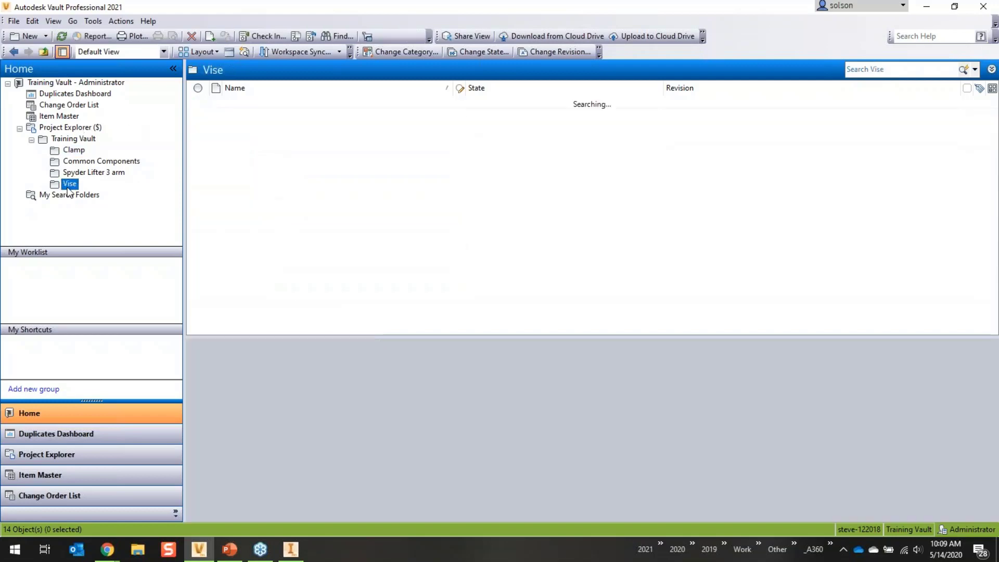
pyautogui.click(259, 114)
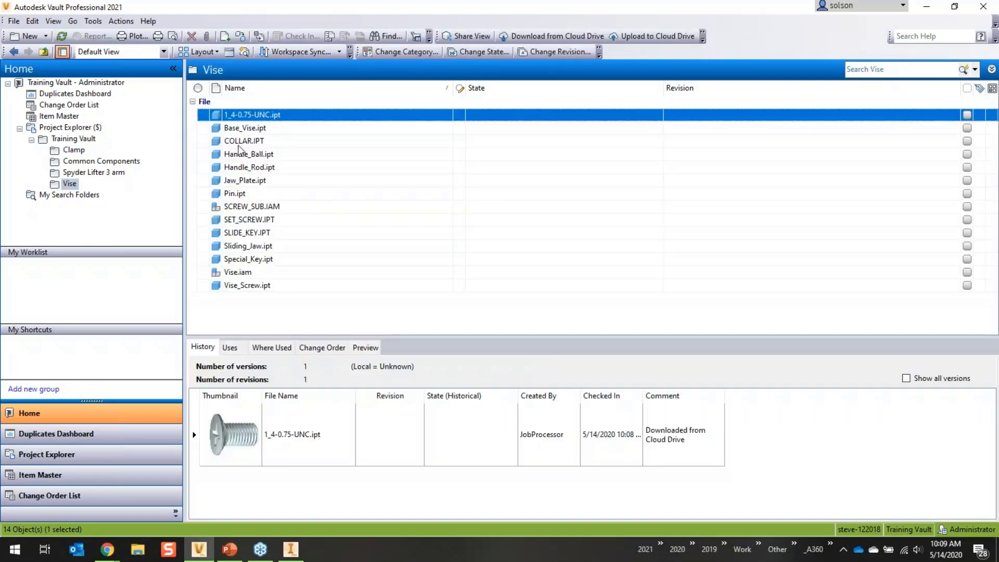
pyautogui.click(239, 145)
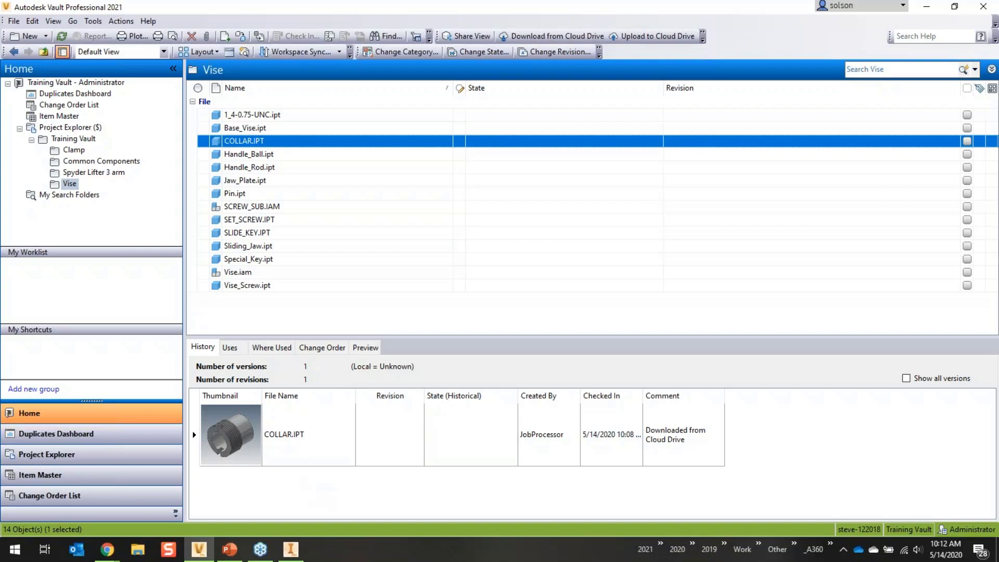
pyautogui.hotkey('alt', 'Tab')
# - Resume the slide show on slide 12, Demo #1 Mapping Setup, swapped to full screen
pyautogui.hotkey('shift', 'F5')
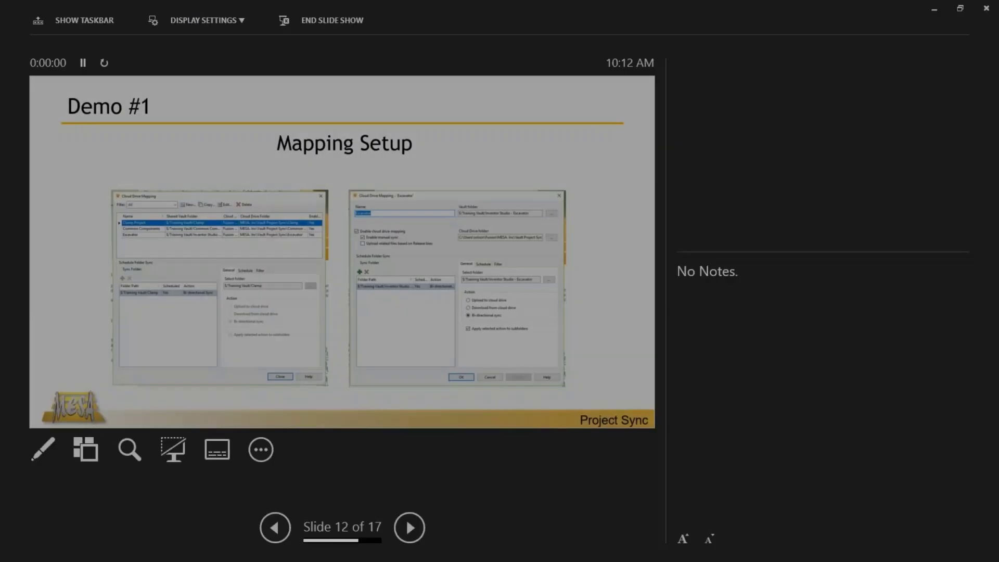
pyautogui.click(187, 20)
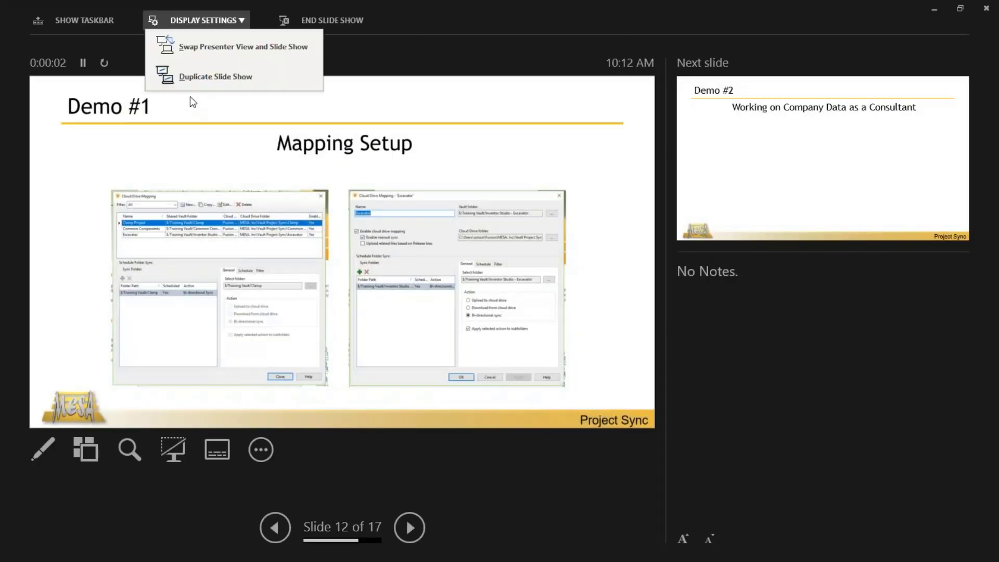
pyautogui.click(190, 46)
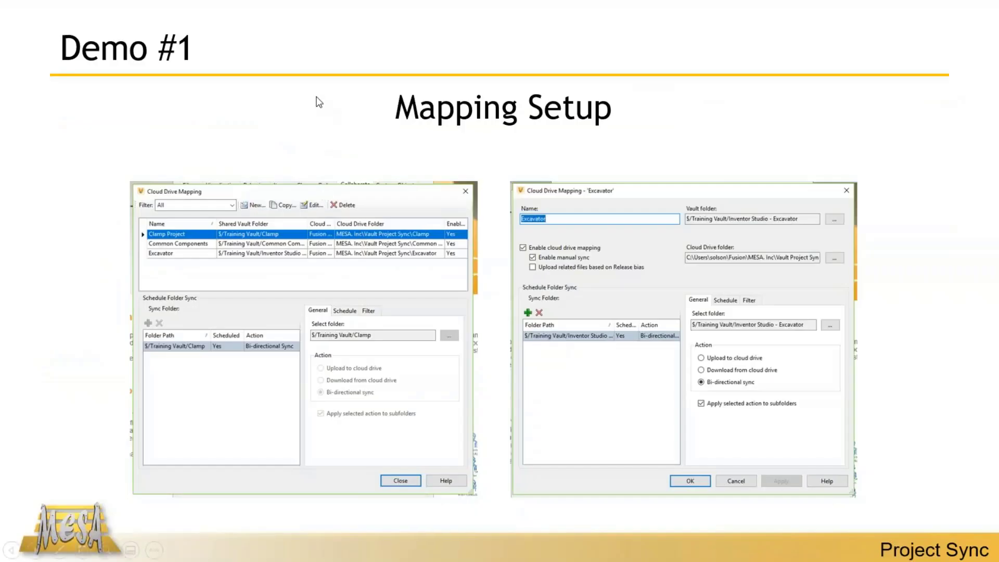